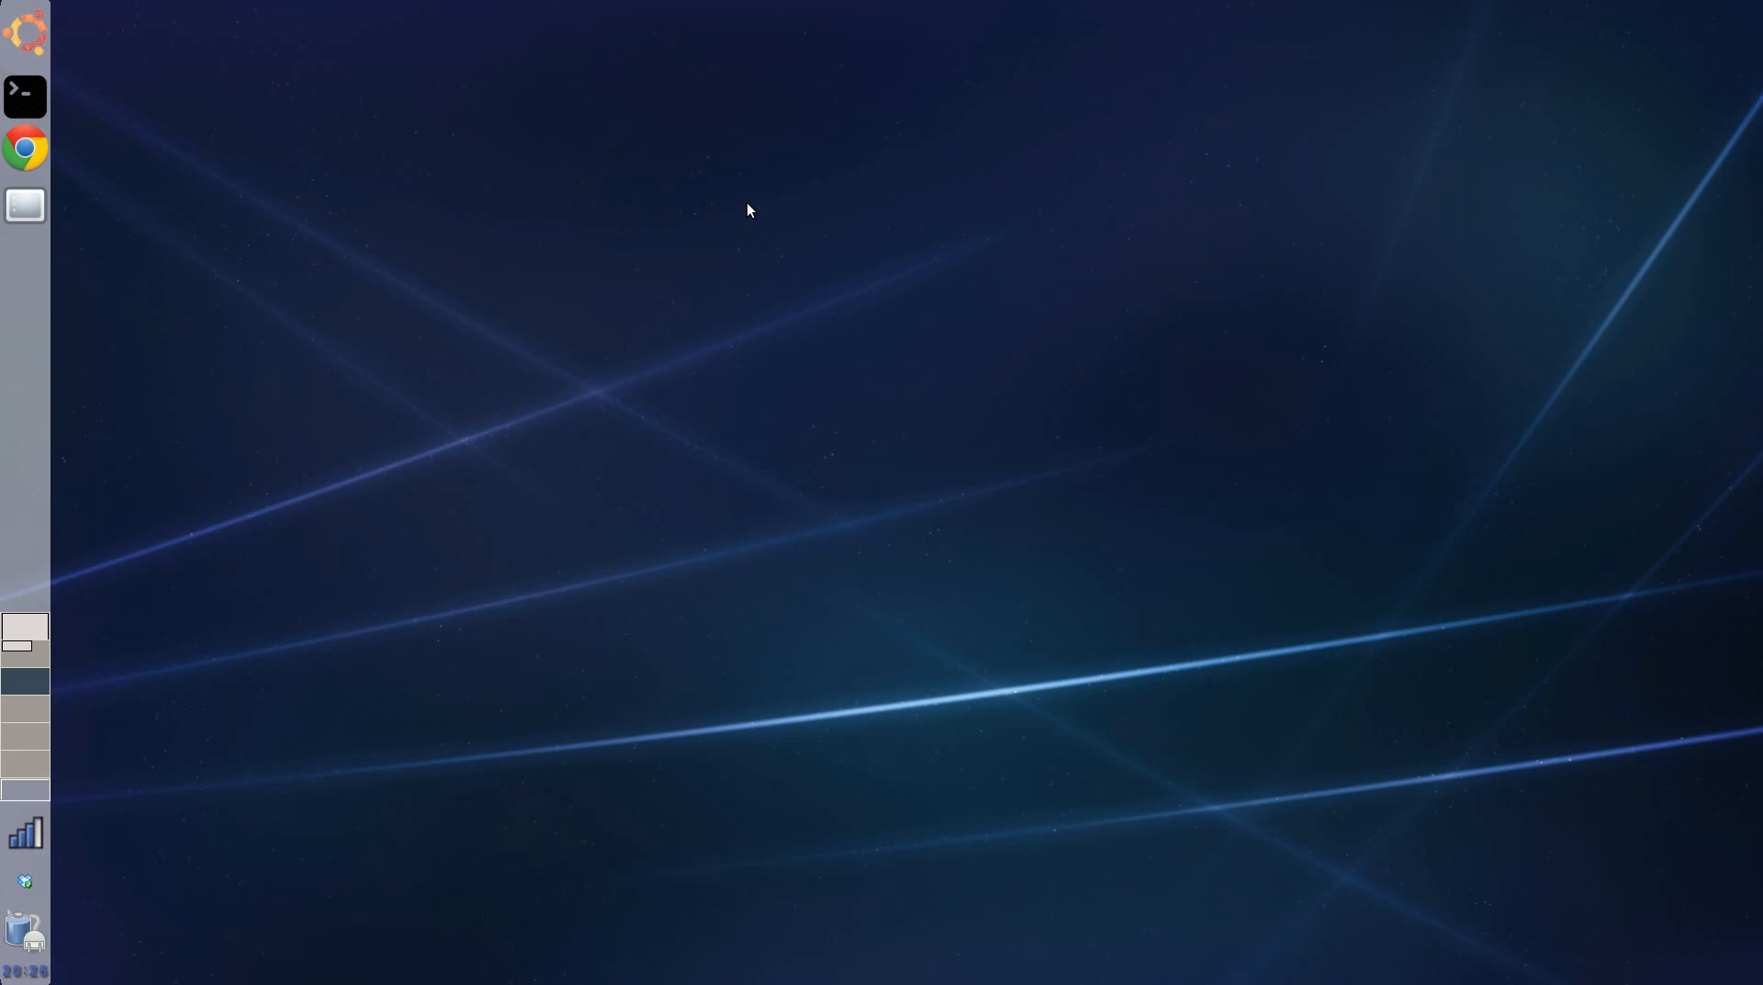
Launch VirtualBox and begin creating a new virtual machine
{"action": "left_click", "coordinate": [26, 32]}
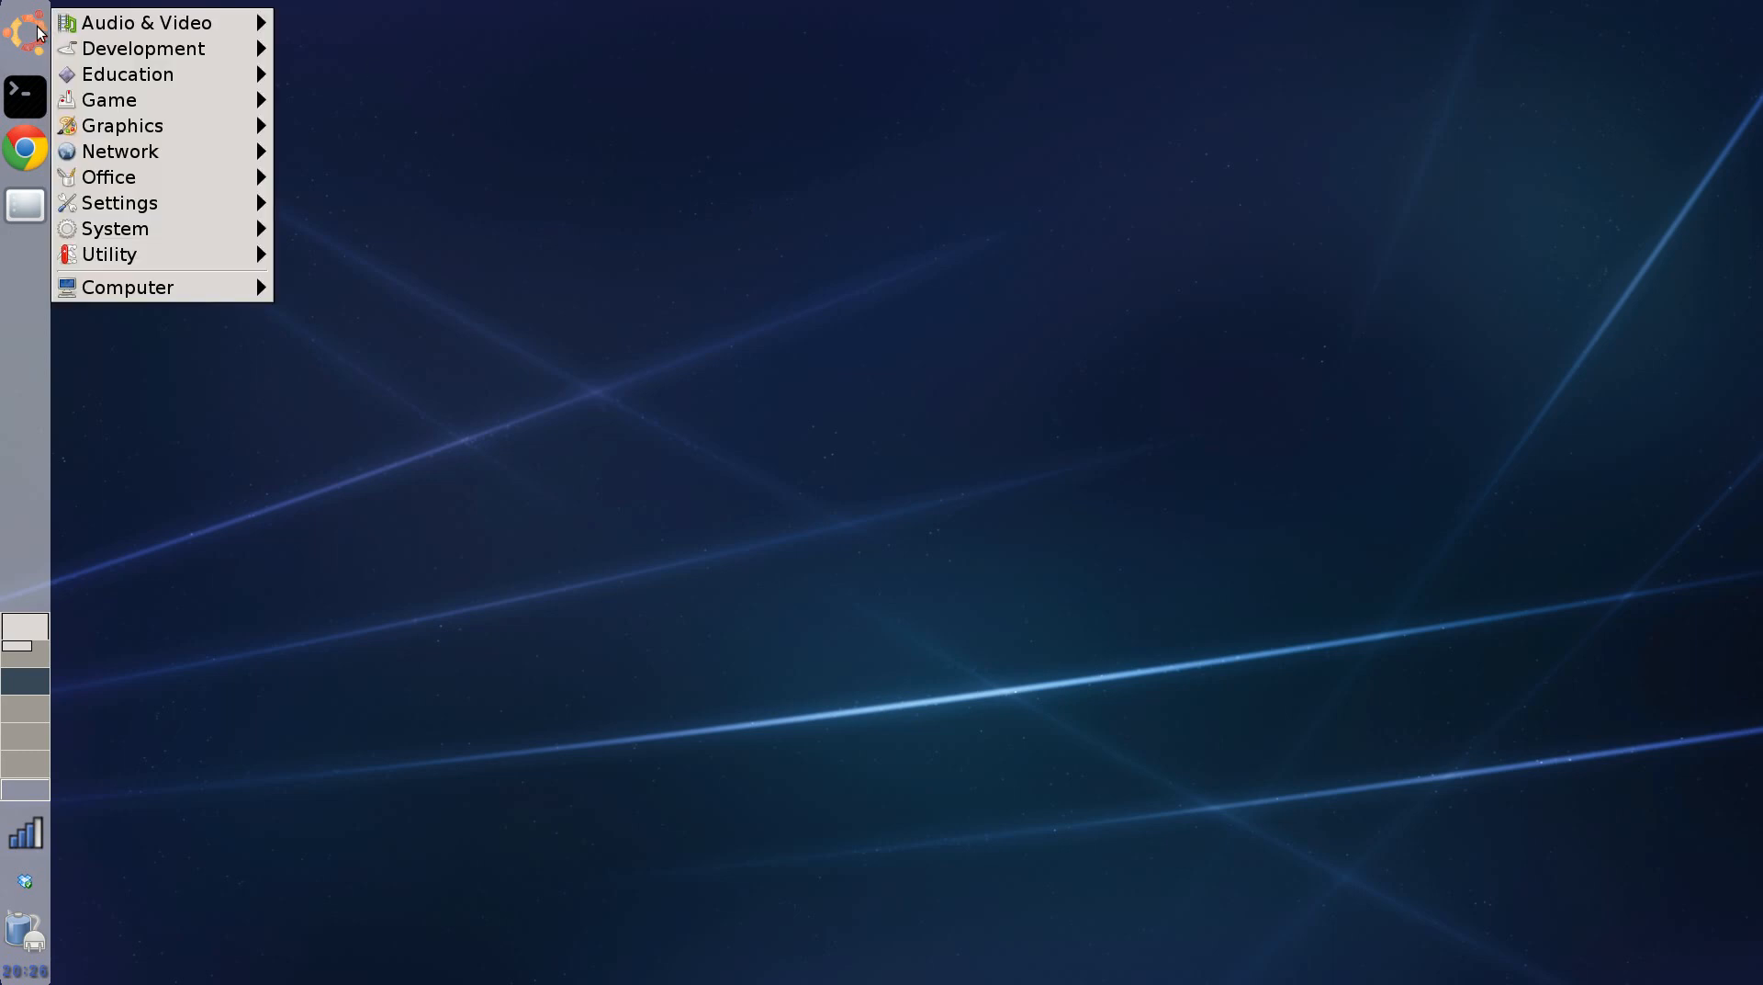
{"action": "mouse_move", "coordinate": [115, 257]}
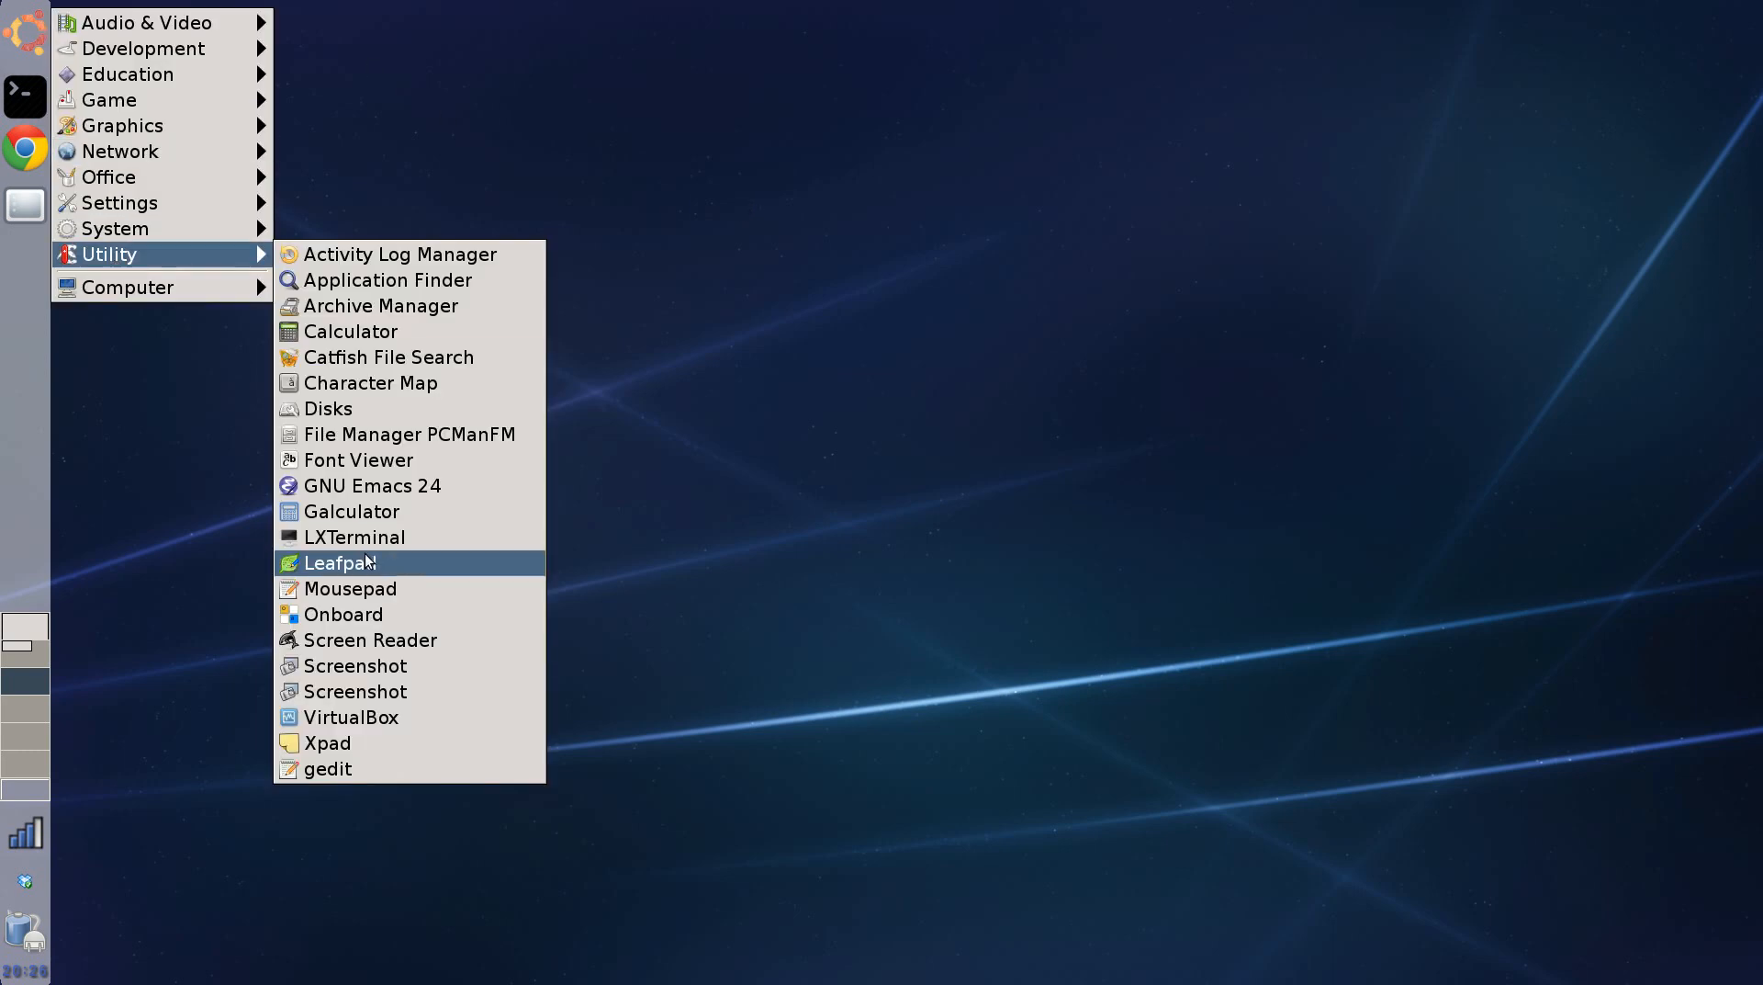
{"action": "left_click", "coordinate": [369, 717]}
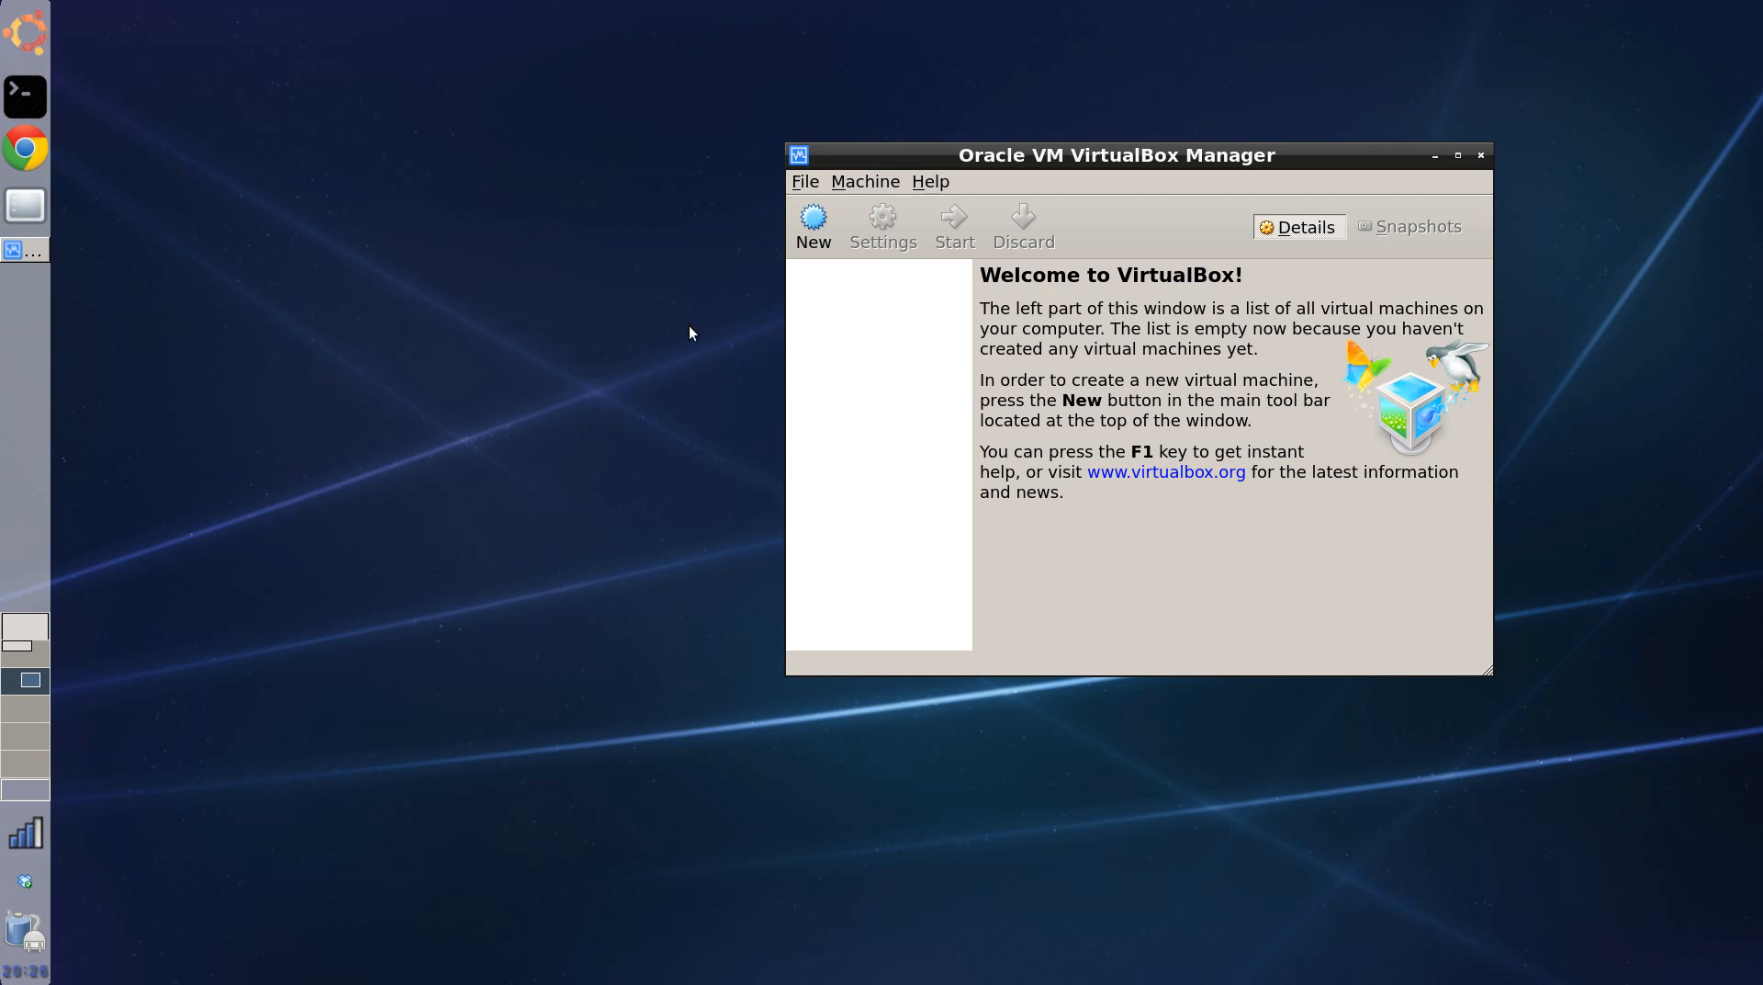
{"action": "left_click", "coordinate": [806, 237]}
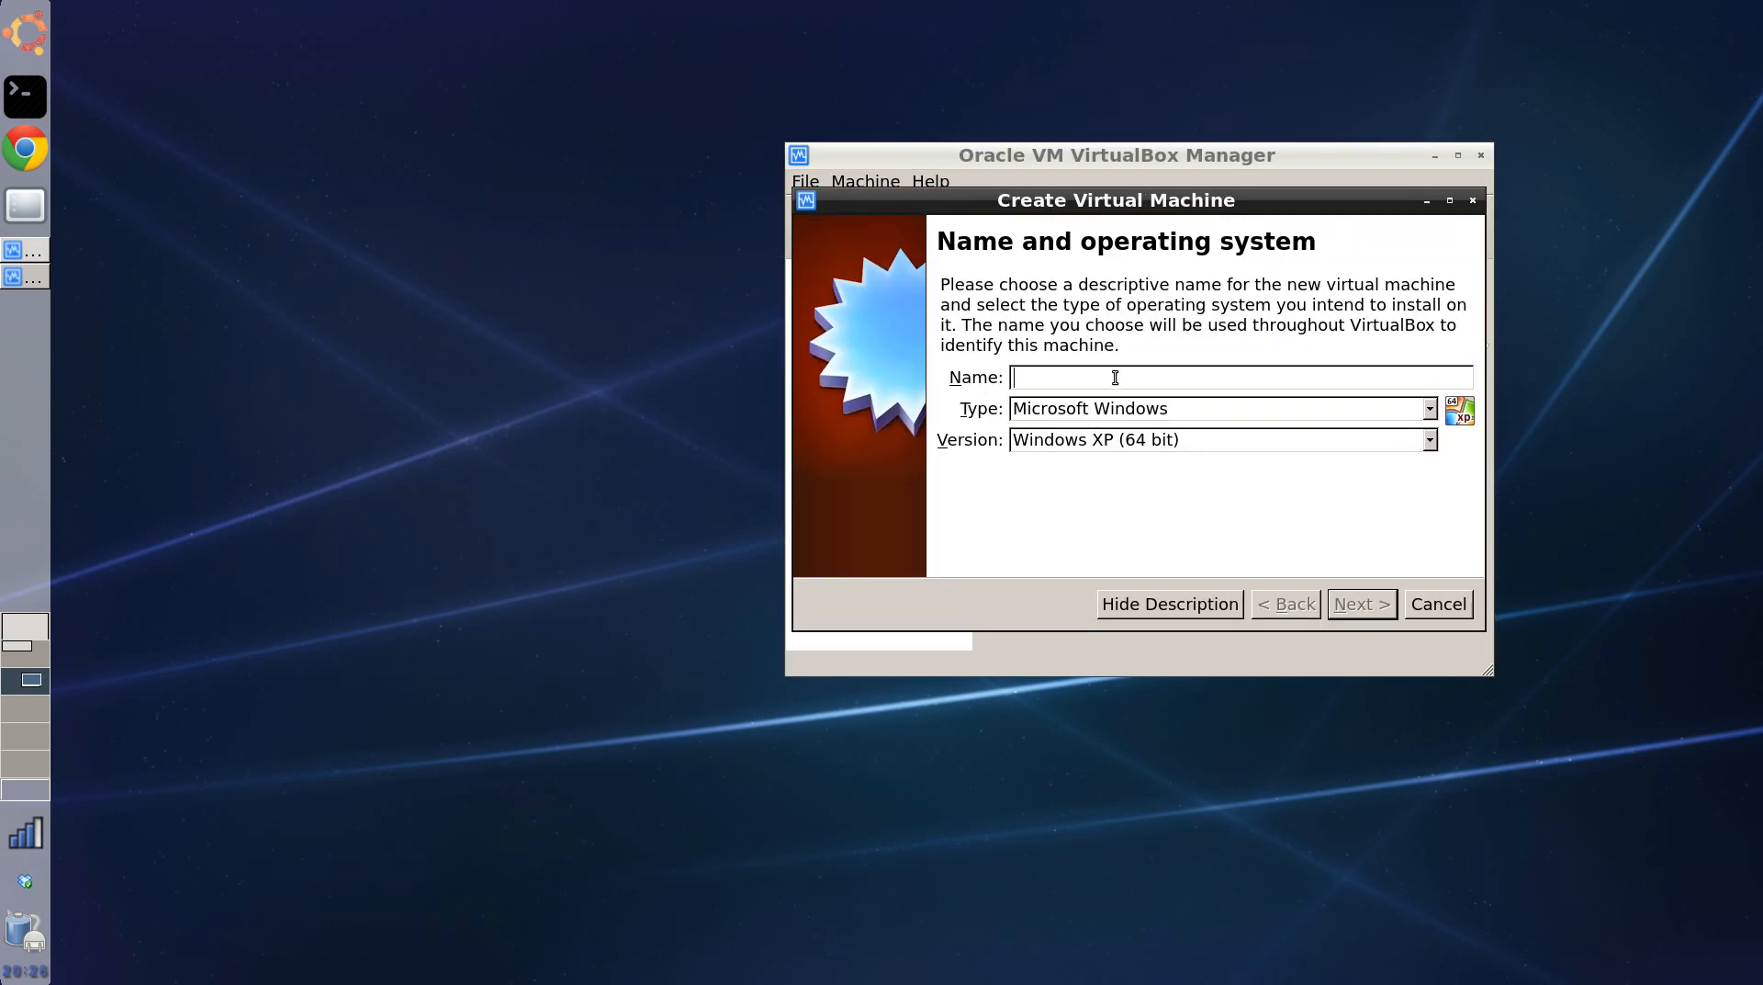
Name the new virtual machine ltrusty, with type Linux and version Ubuntu (64 bit)
{"action": "type", "text": "ltrusty"}
{"action": "left_click", "coordinate": [1108, 409]}
{"action": "left_click", "coordinate": [1107, 409]}
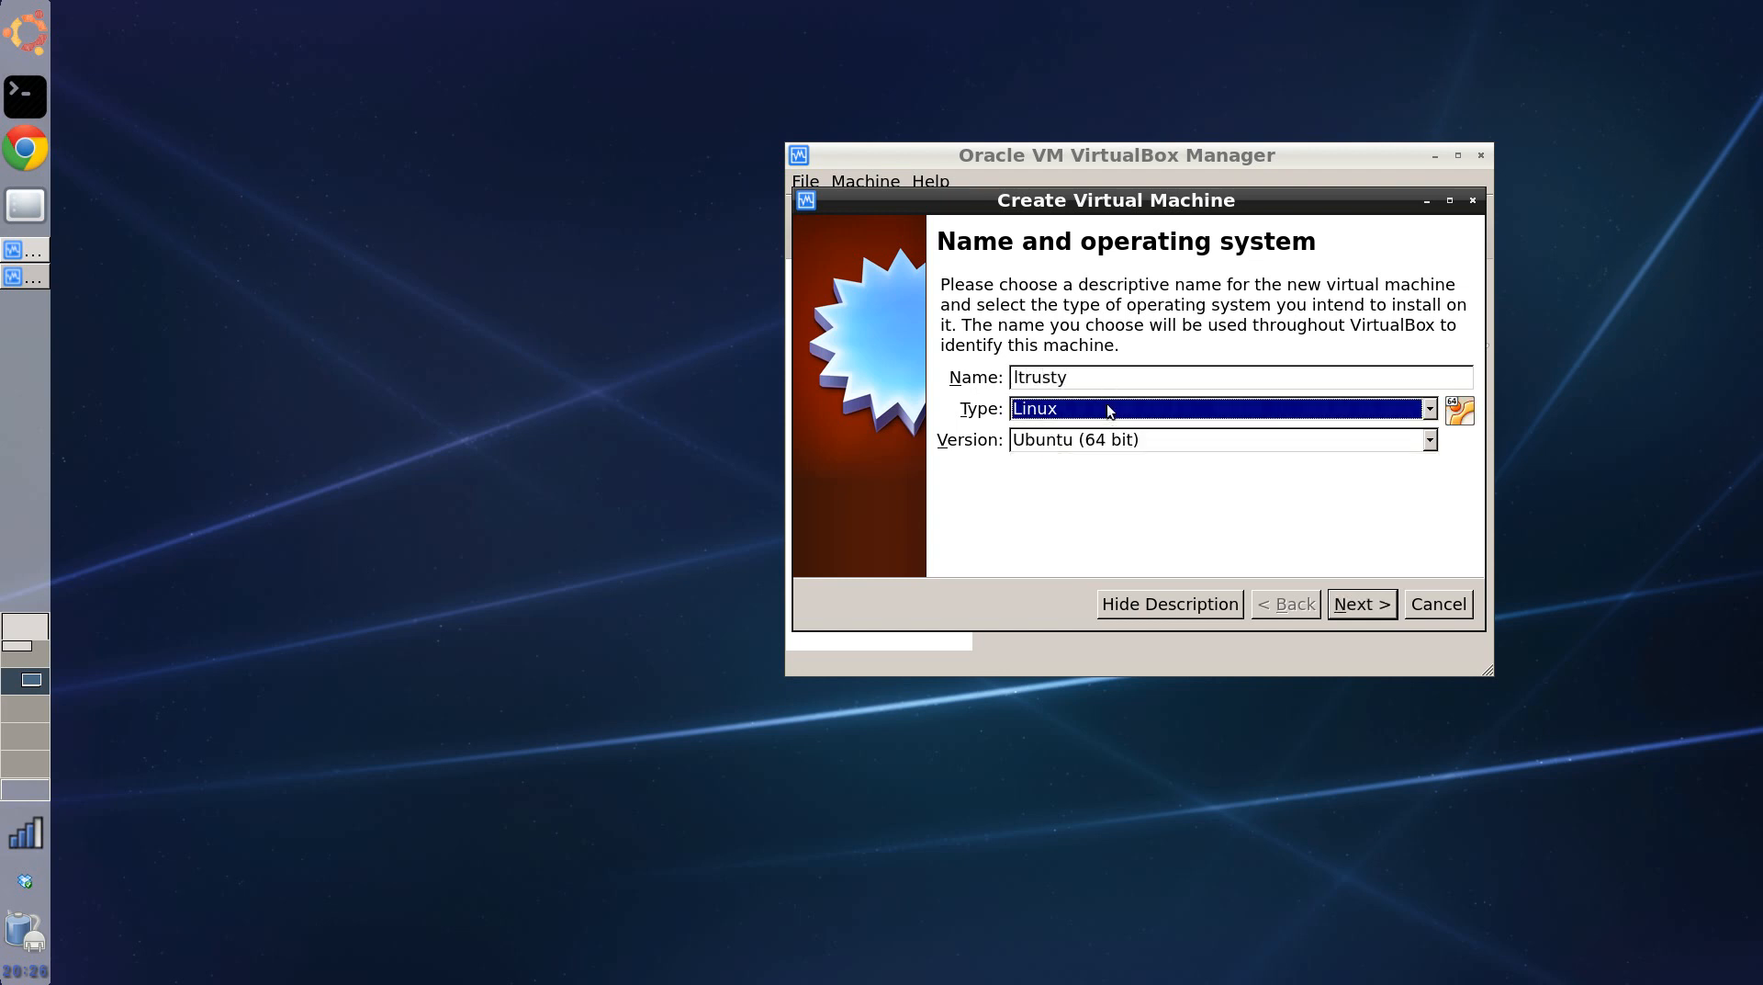
{"action": "left_click", "coordinate": [1058, 448]}
{"action": "left_click", "coordinate": [1058, 445]}
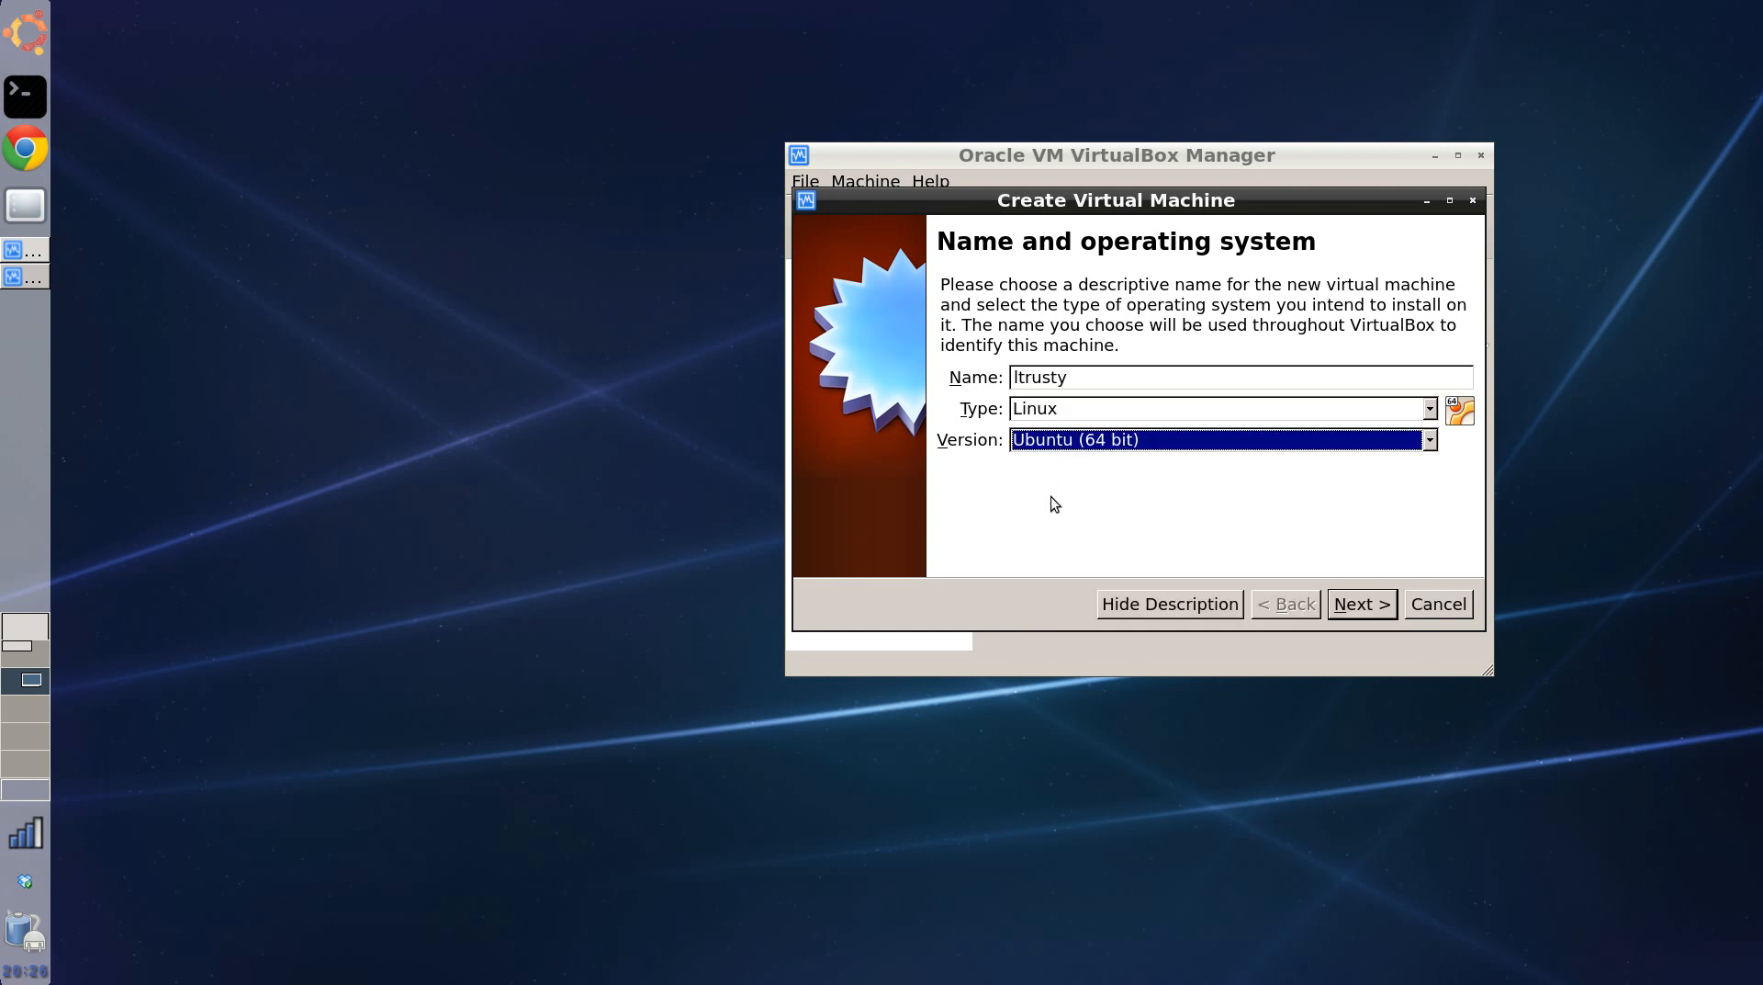
{"action": "left_click", "coordinate": [1336, 606]}
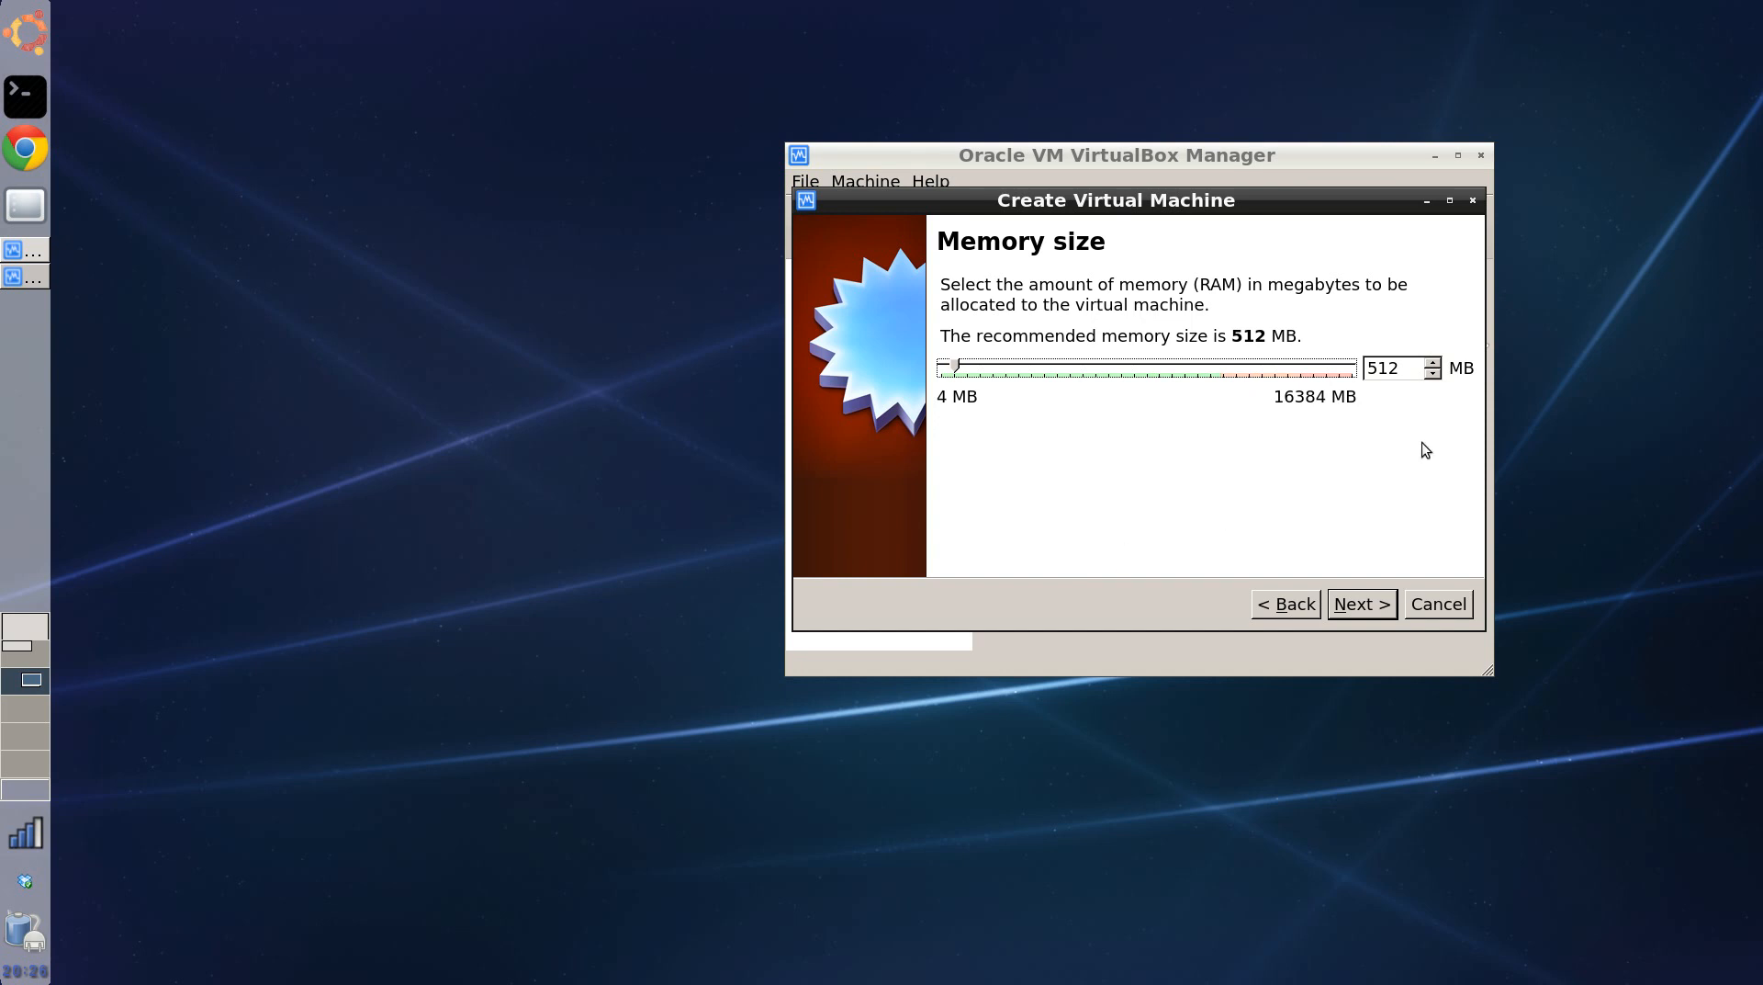
Set the virtual machine's memory size to 2048 MB
{"action": "left_click", "coordinate": [1405, 374]}
{"action": "key", "text": "BackSpace"}
{"action": "key", "text": "BackSpace"}
{"action": "key", "text": "BackSpace"}
{"action": "type", "text": "2048"}
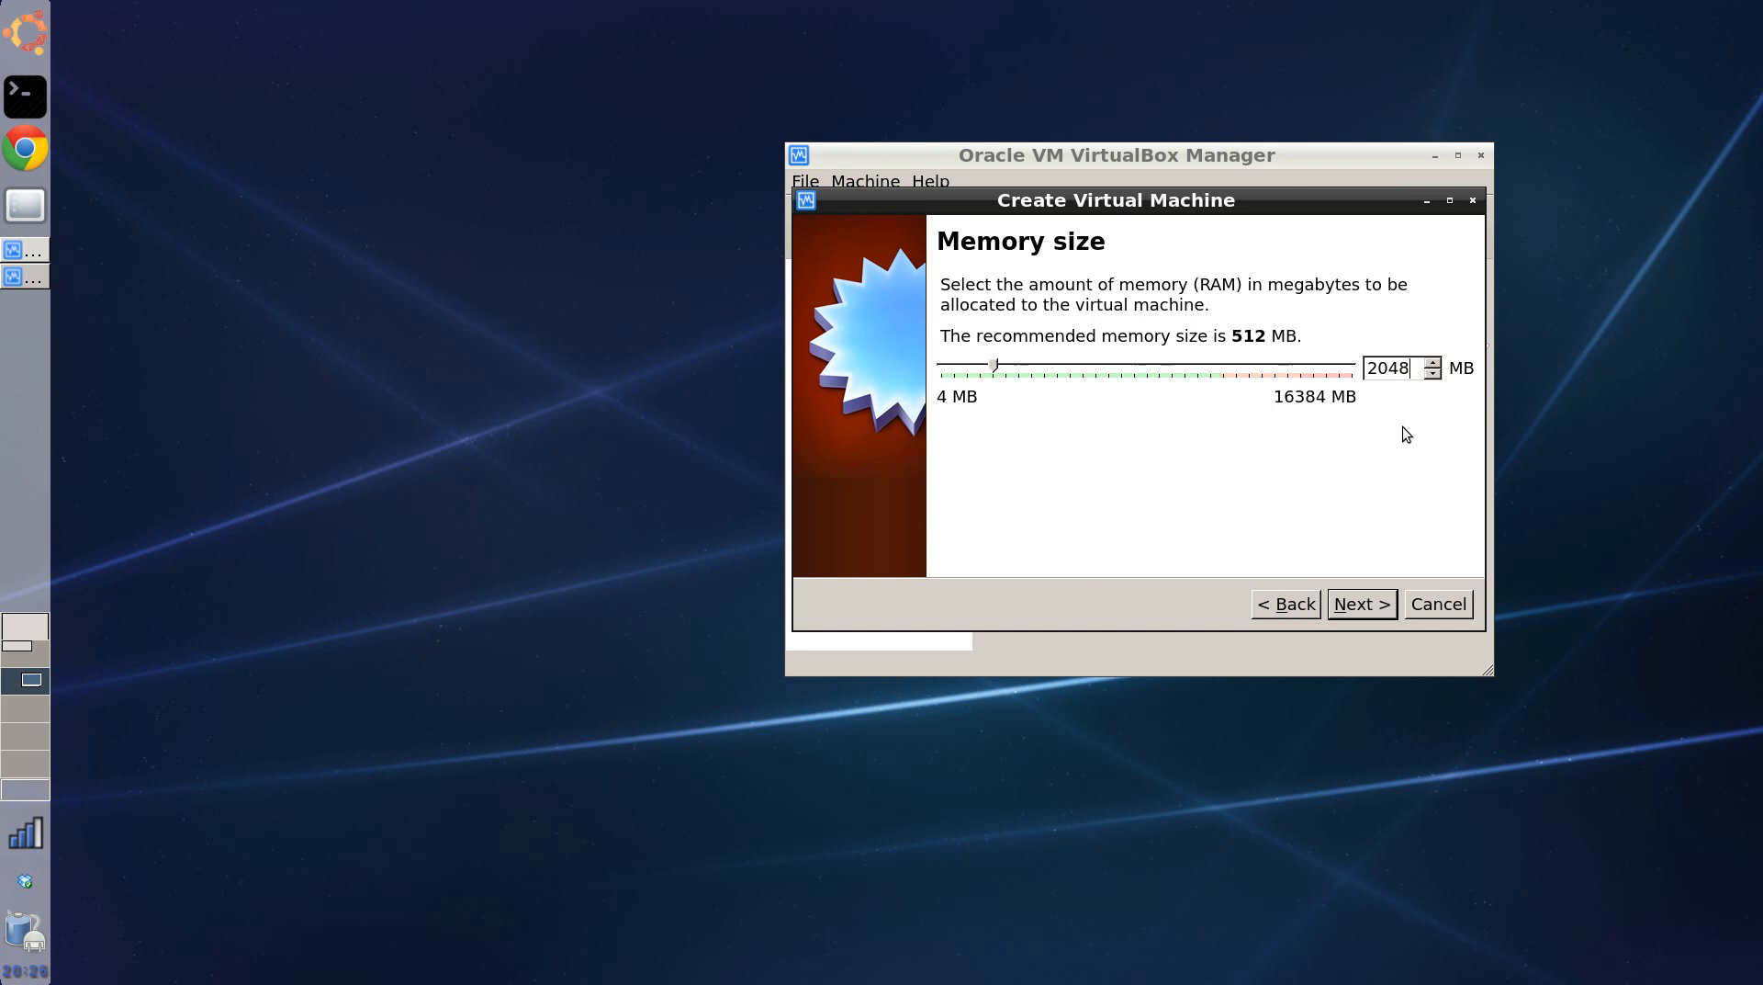
{"action": "left_click", "coordinate": [1341, 611]}
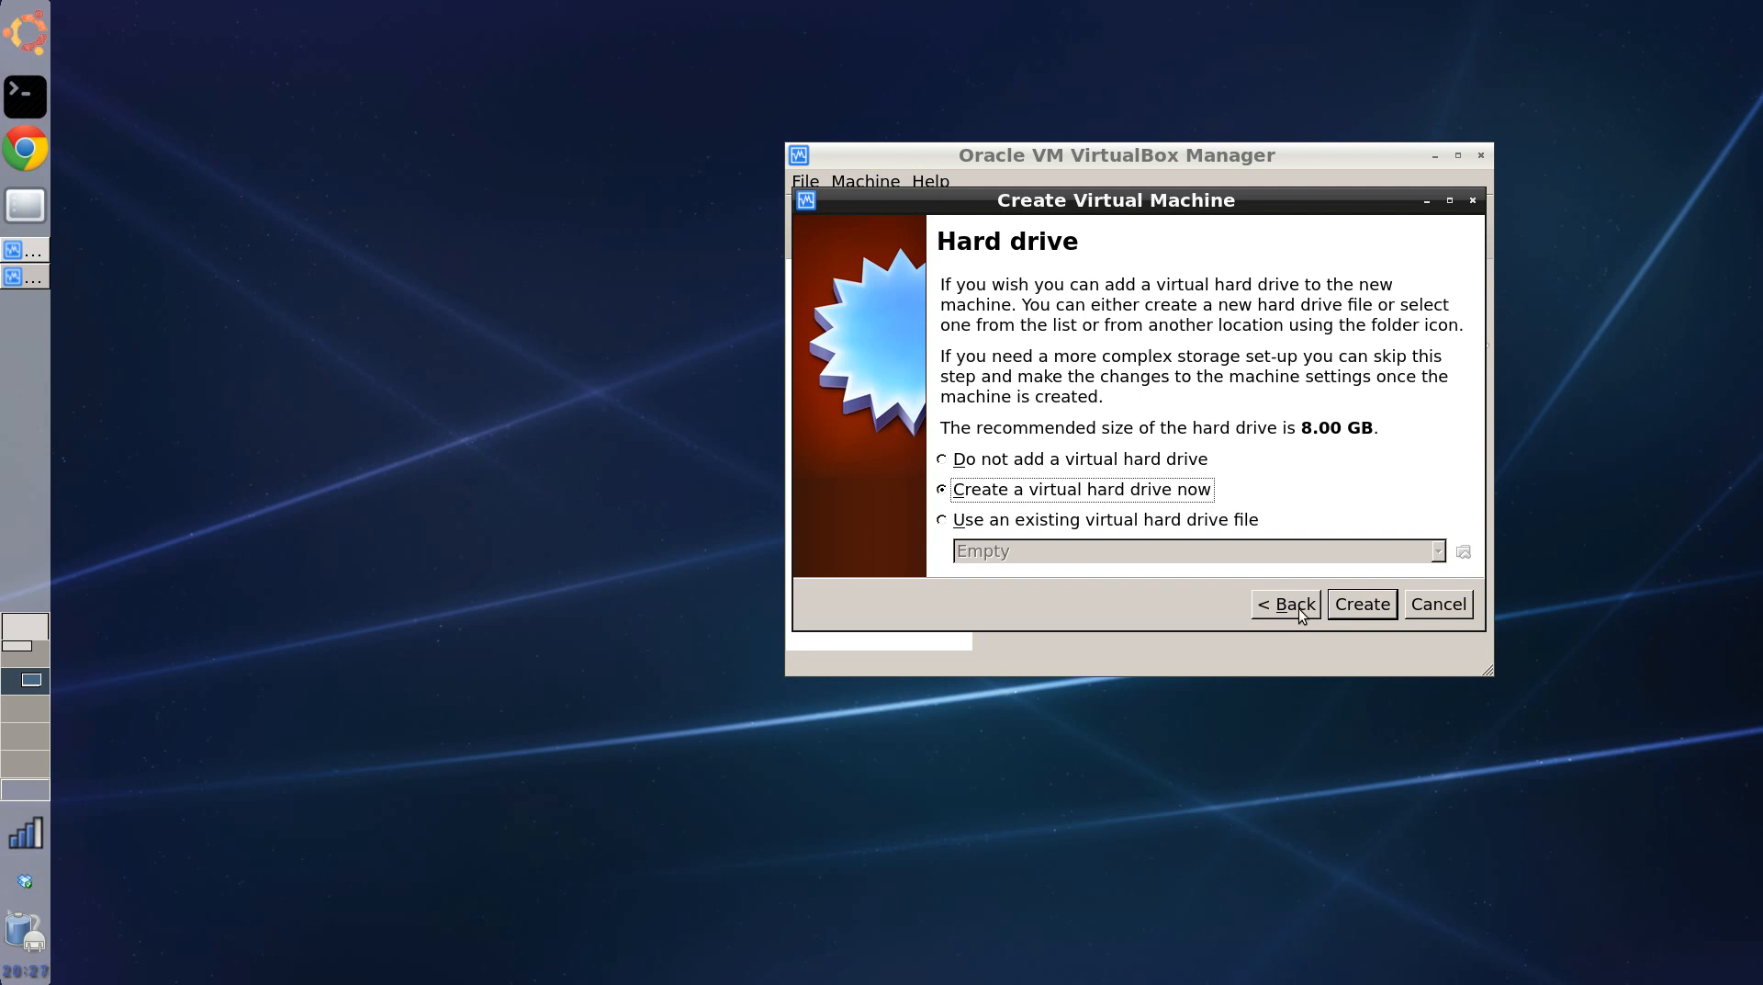
Create a new dynamically allocated VDI virtual hard drive for ltrusty with a size of 20 GB
{"action": "left_click", "coordinate": [1342, 606]}
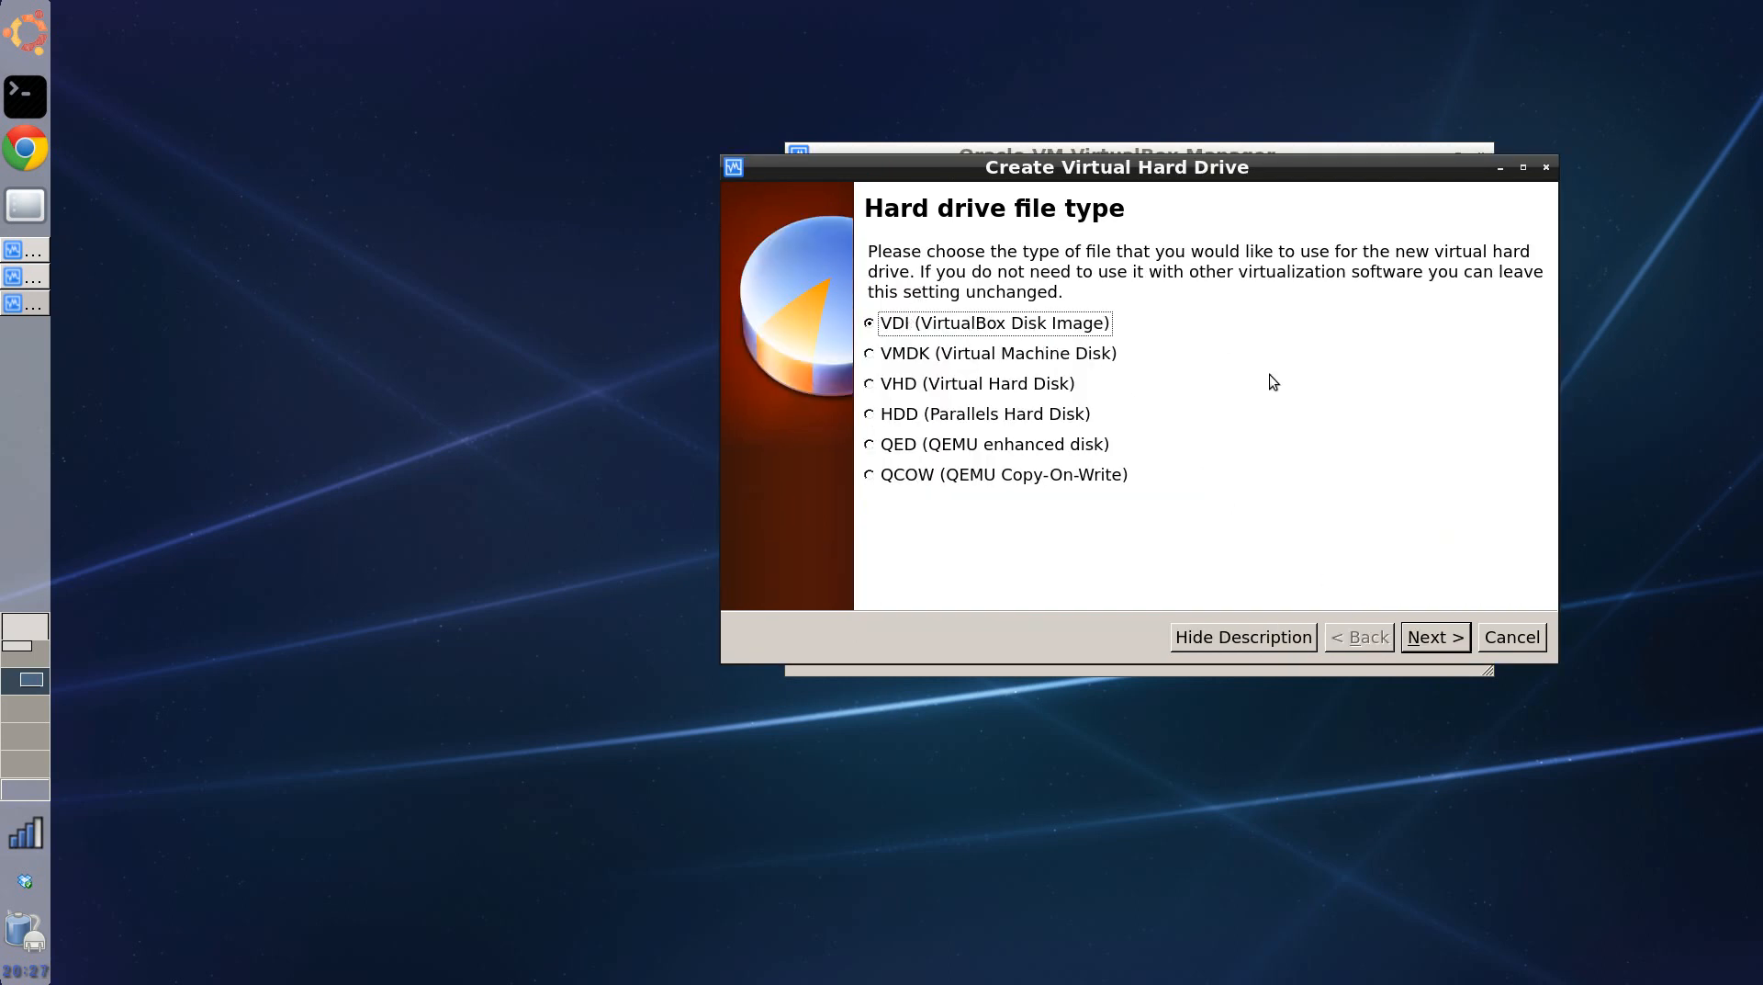
{"action": "left_click", "coordinate": [1422, 628]}
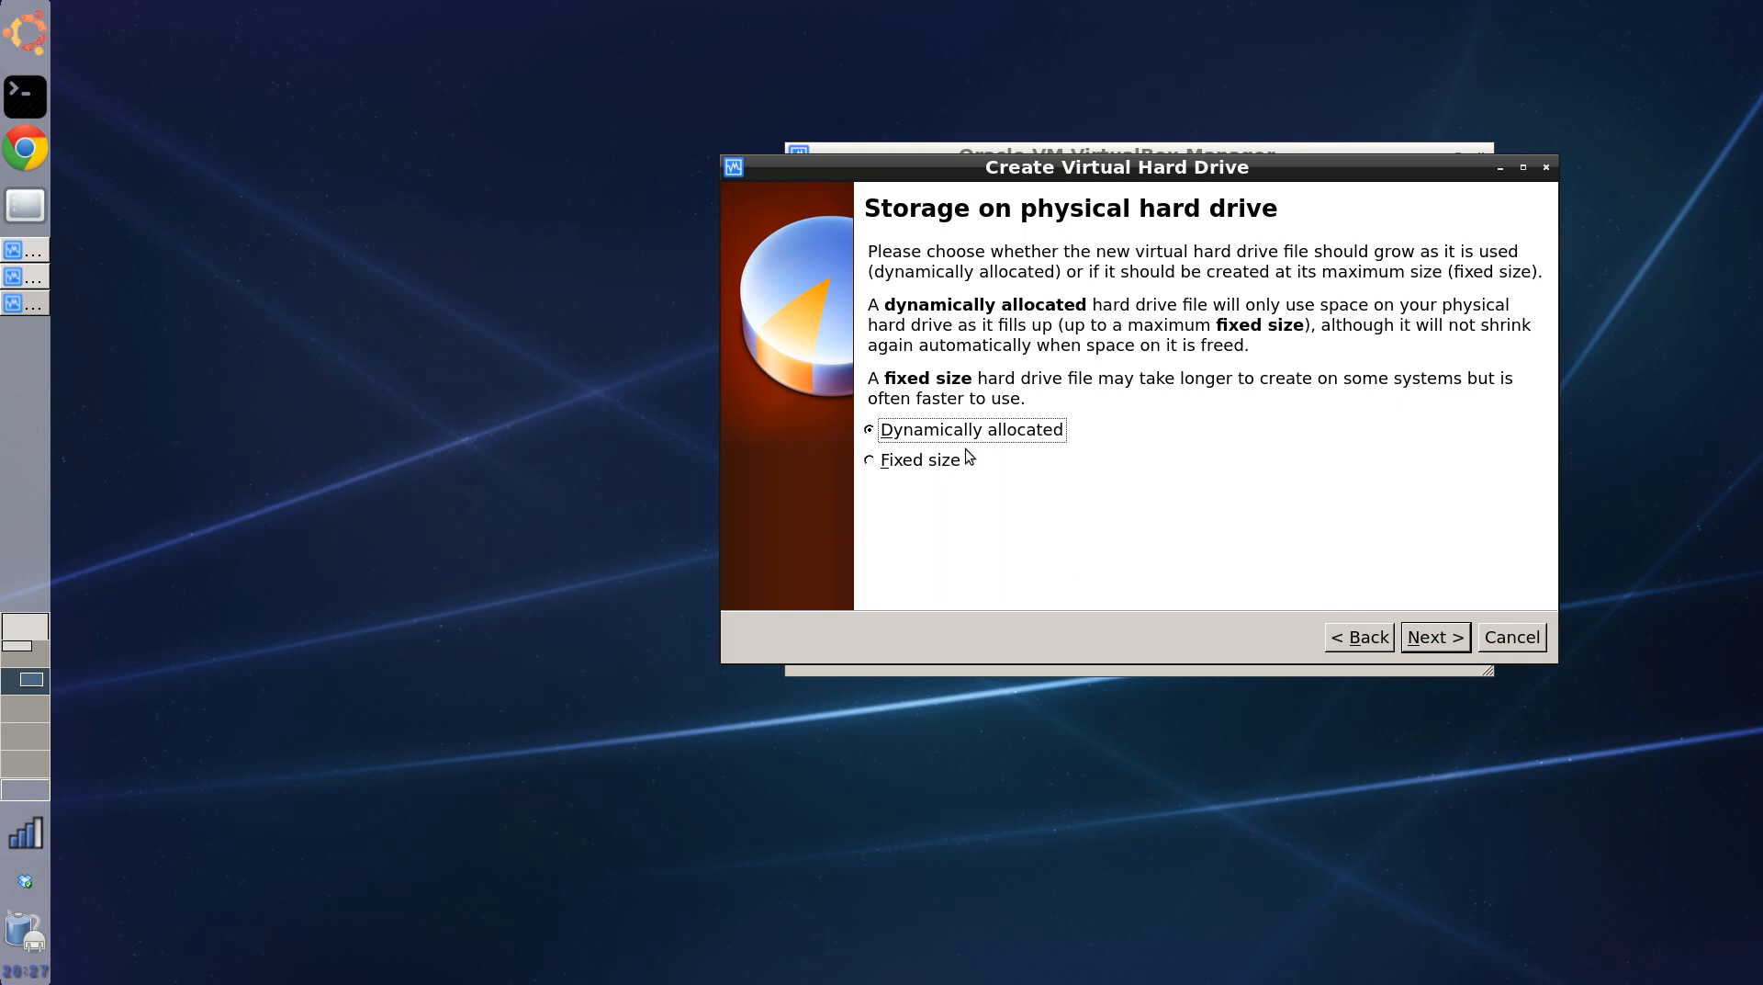
{"action": "left_click", "coordinate": [1448, 642]}
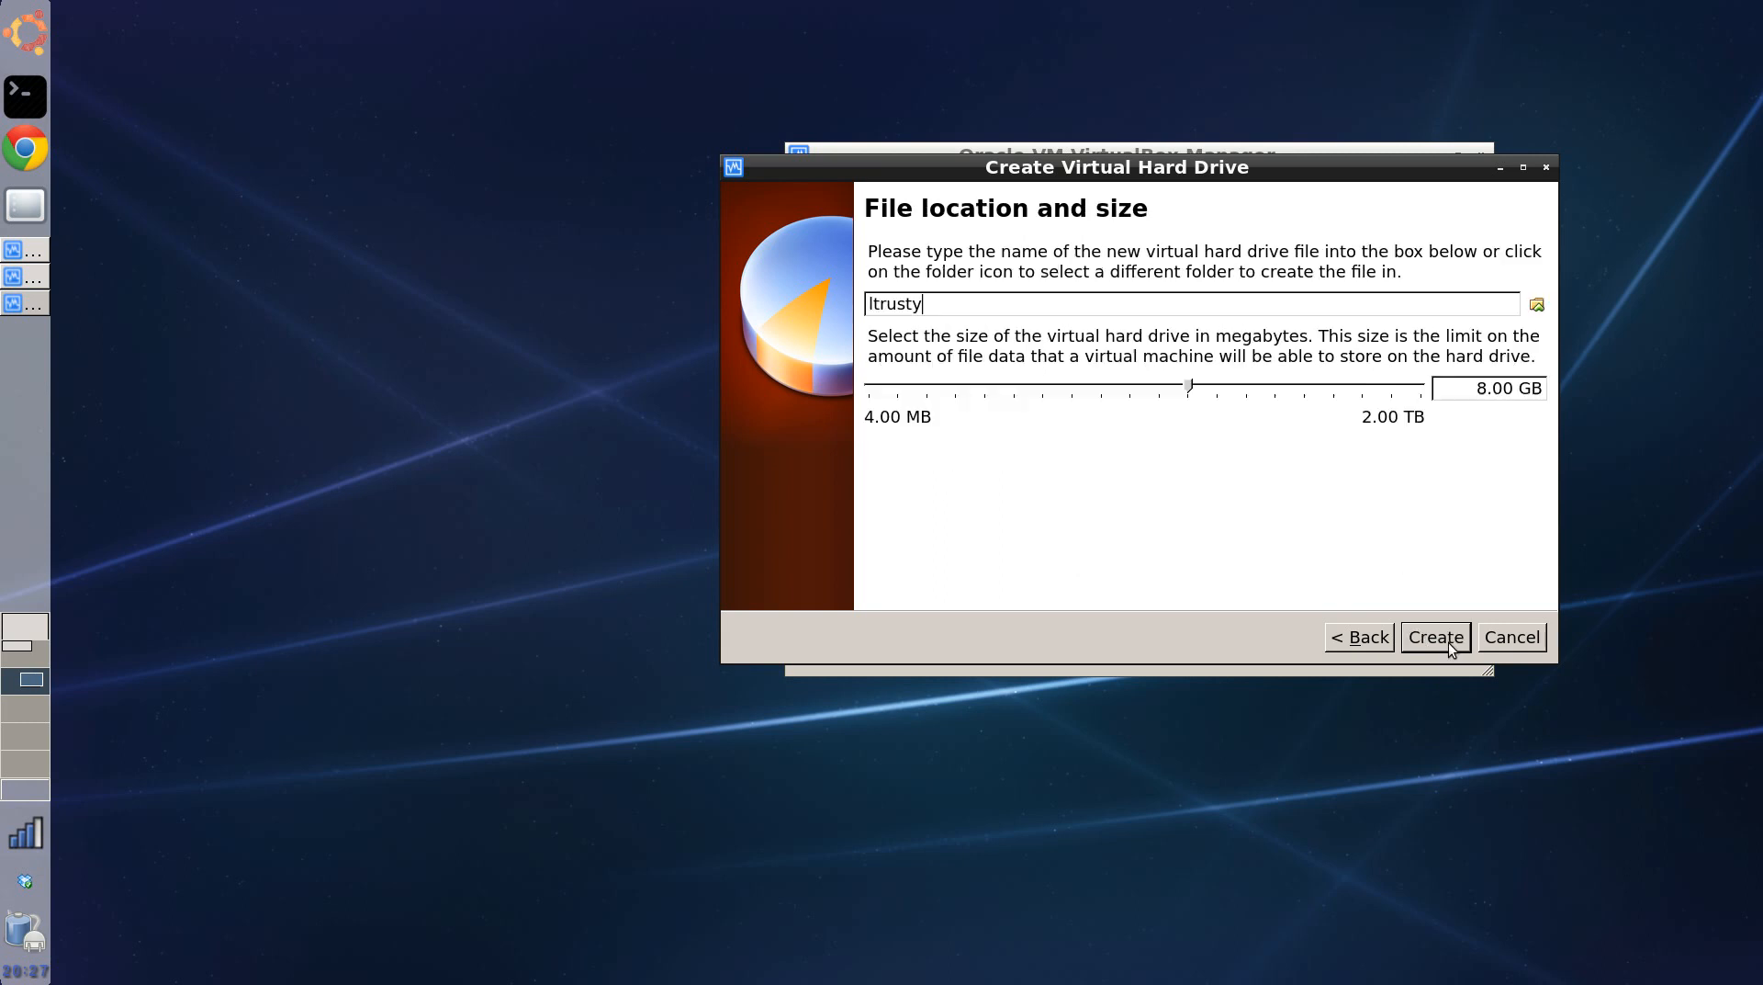
{"action": "left_click", "coordinate": [1480, 388]}
{"action": "key", "text": "BackSpace"}
{"action": "type", "text": "20"}
{"action": "left_click", "coordinate": [1431, 637]}
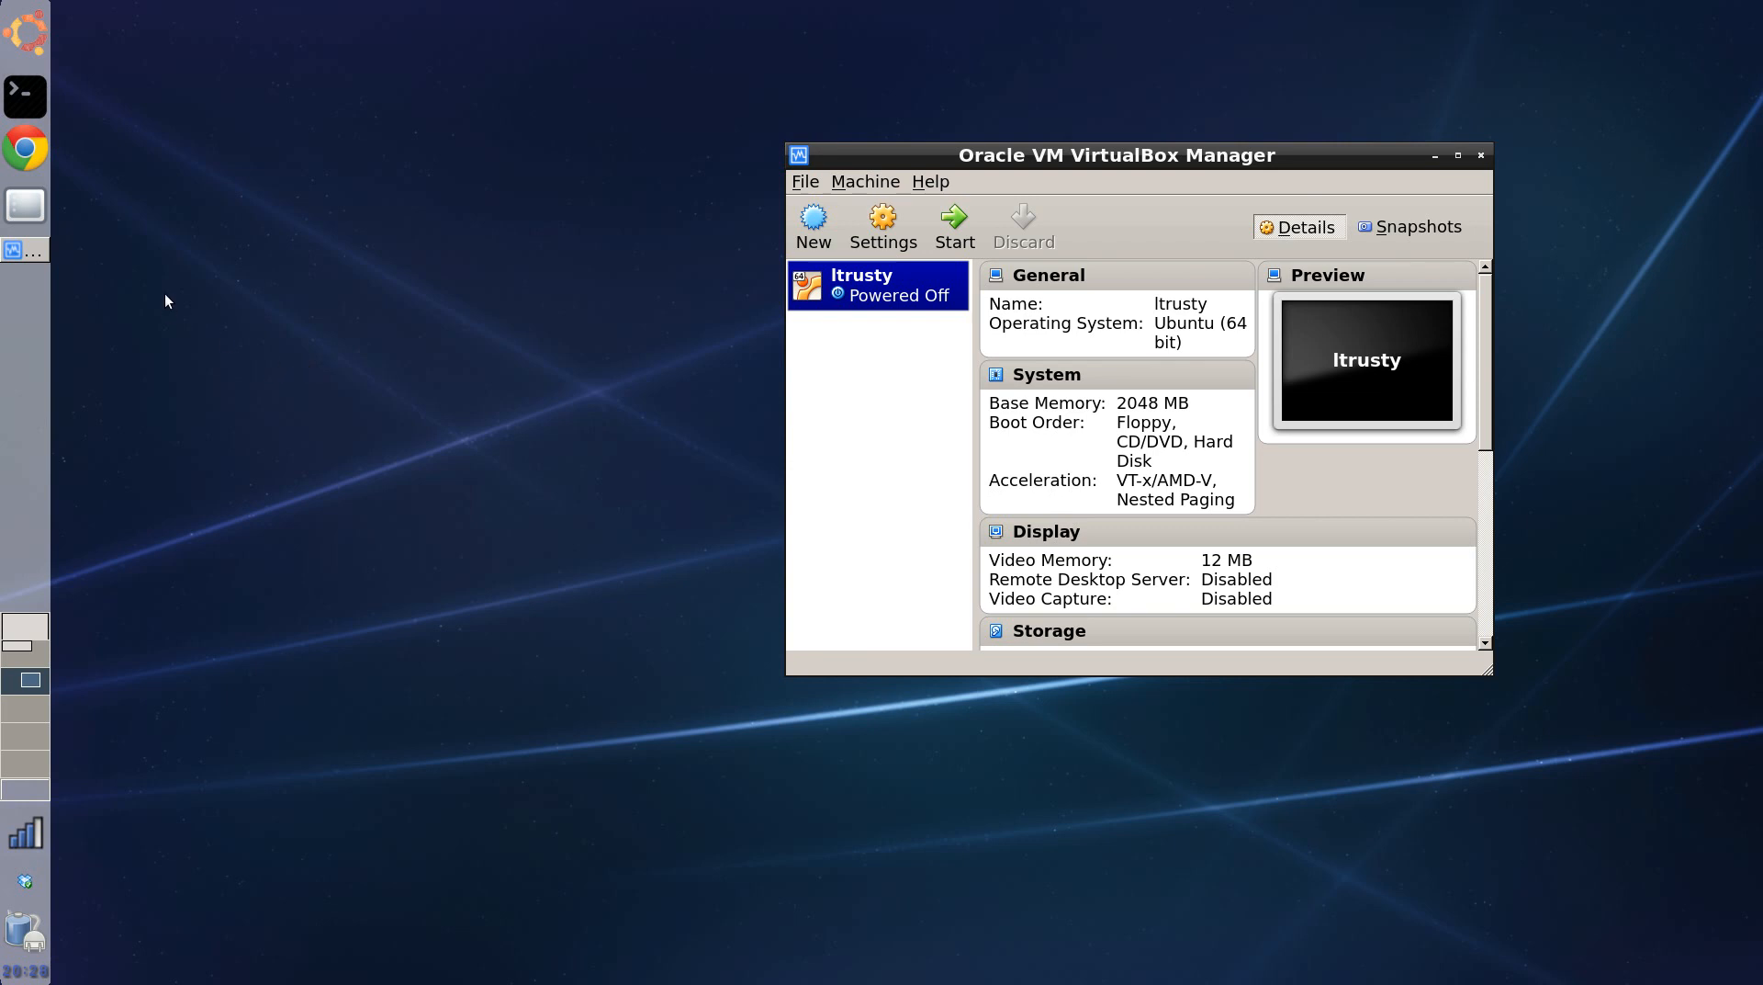
Switch to Chrome and go to the ubuntu.com website
{"action": "left_click", "coordinate": [37, 158]}
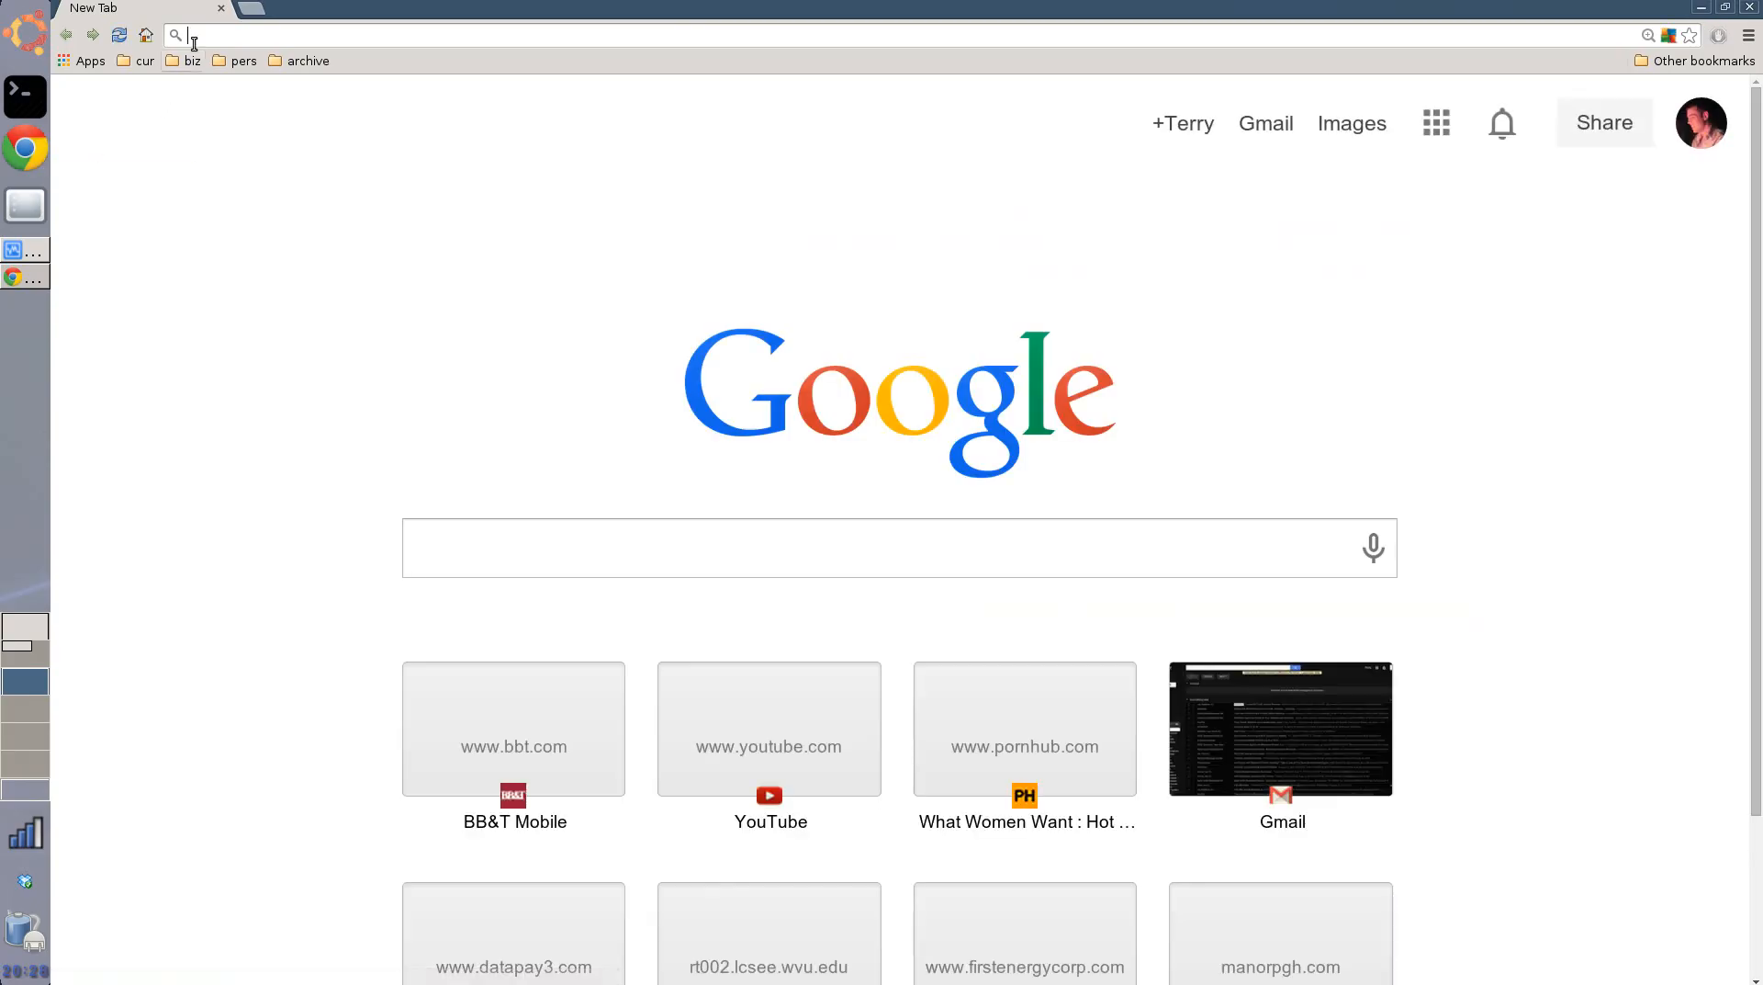
{"action": "type", "text": "u"}
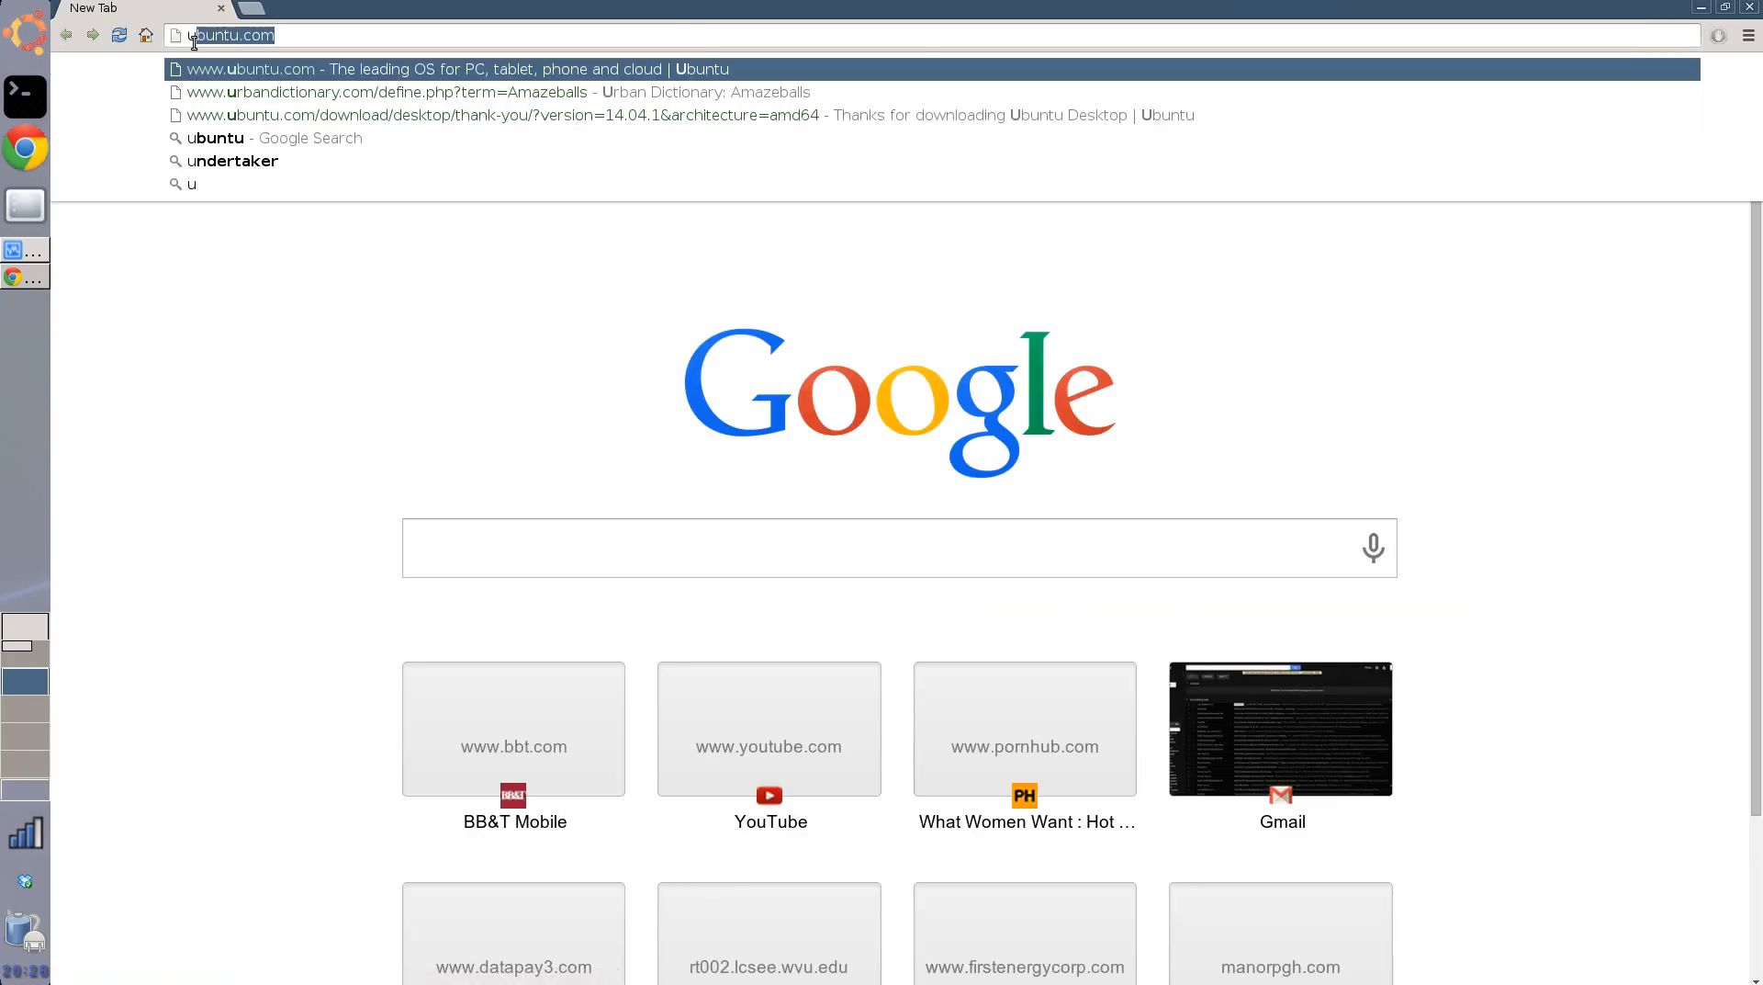
{"action": "key", "text": "BackSpace"}
{"action": "type", "text": "buntu"}
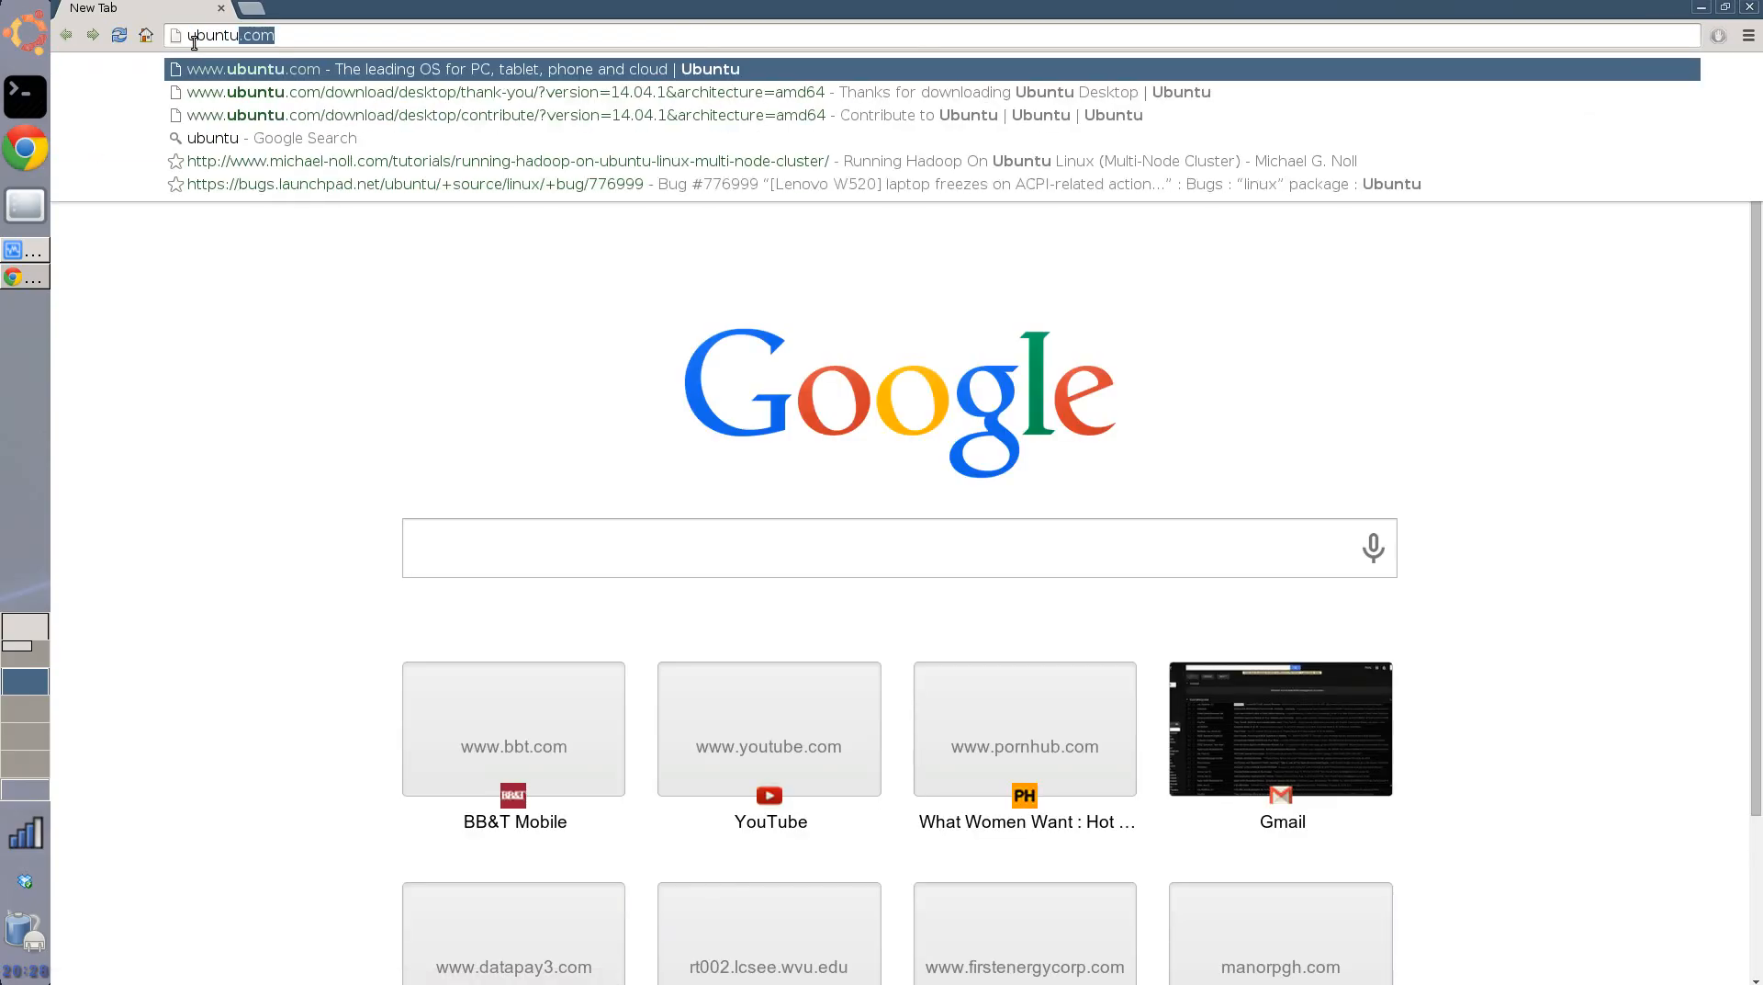
{"action": "key", "text": "Return"}
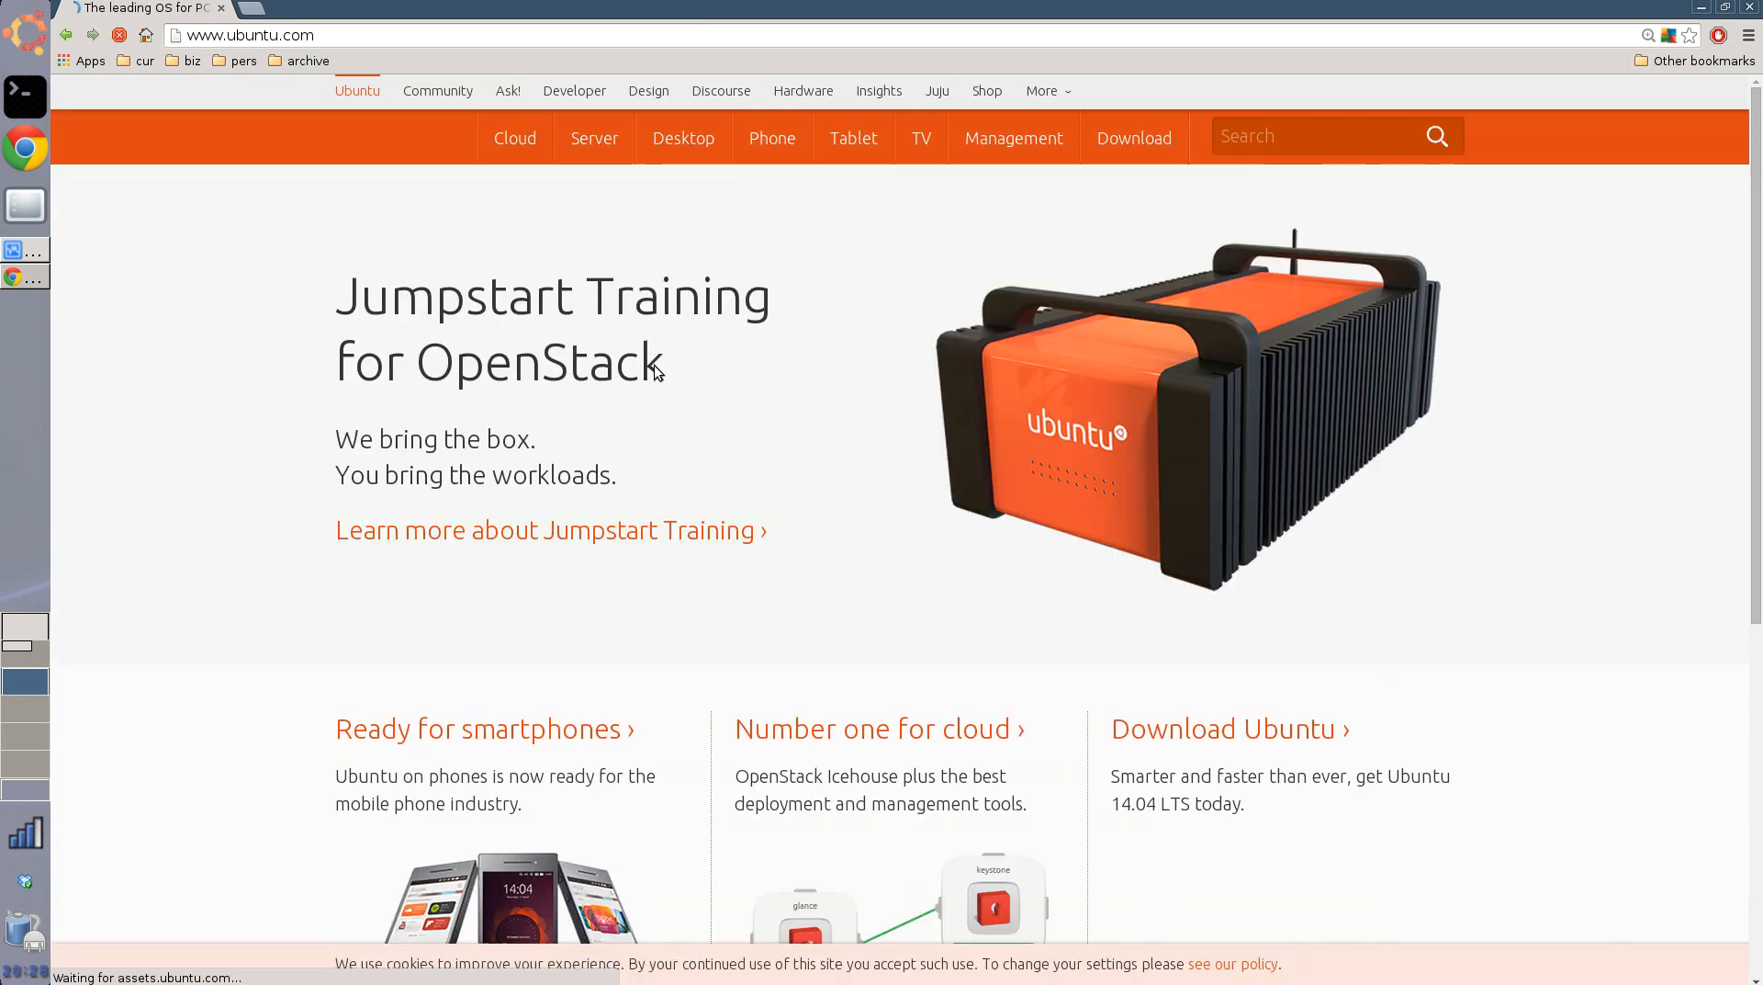
Download the 64-bit Ubuntu 14.04.1 LTS desktop image from the Ubuntu site, skipping the contribution
{"action": "left_click", "coordinate": [1138, 151]}
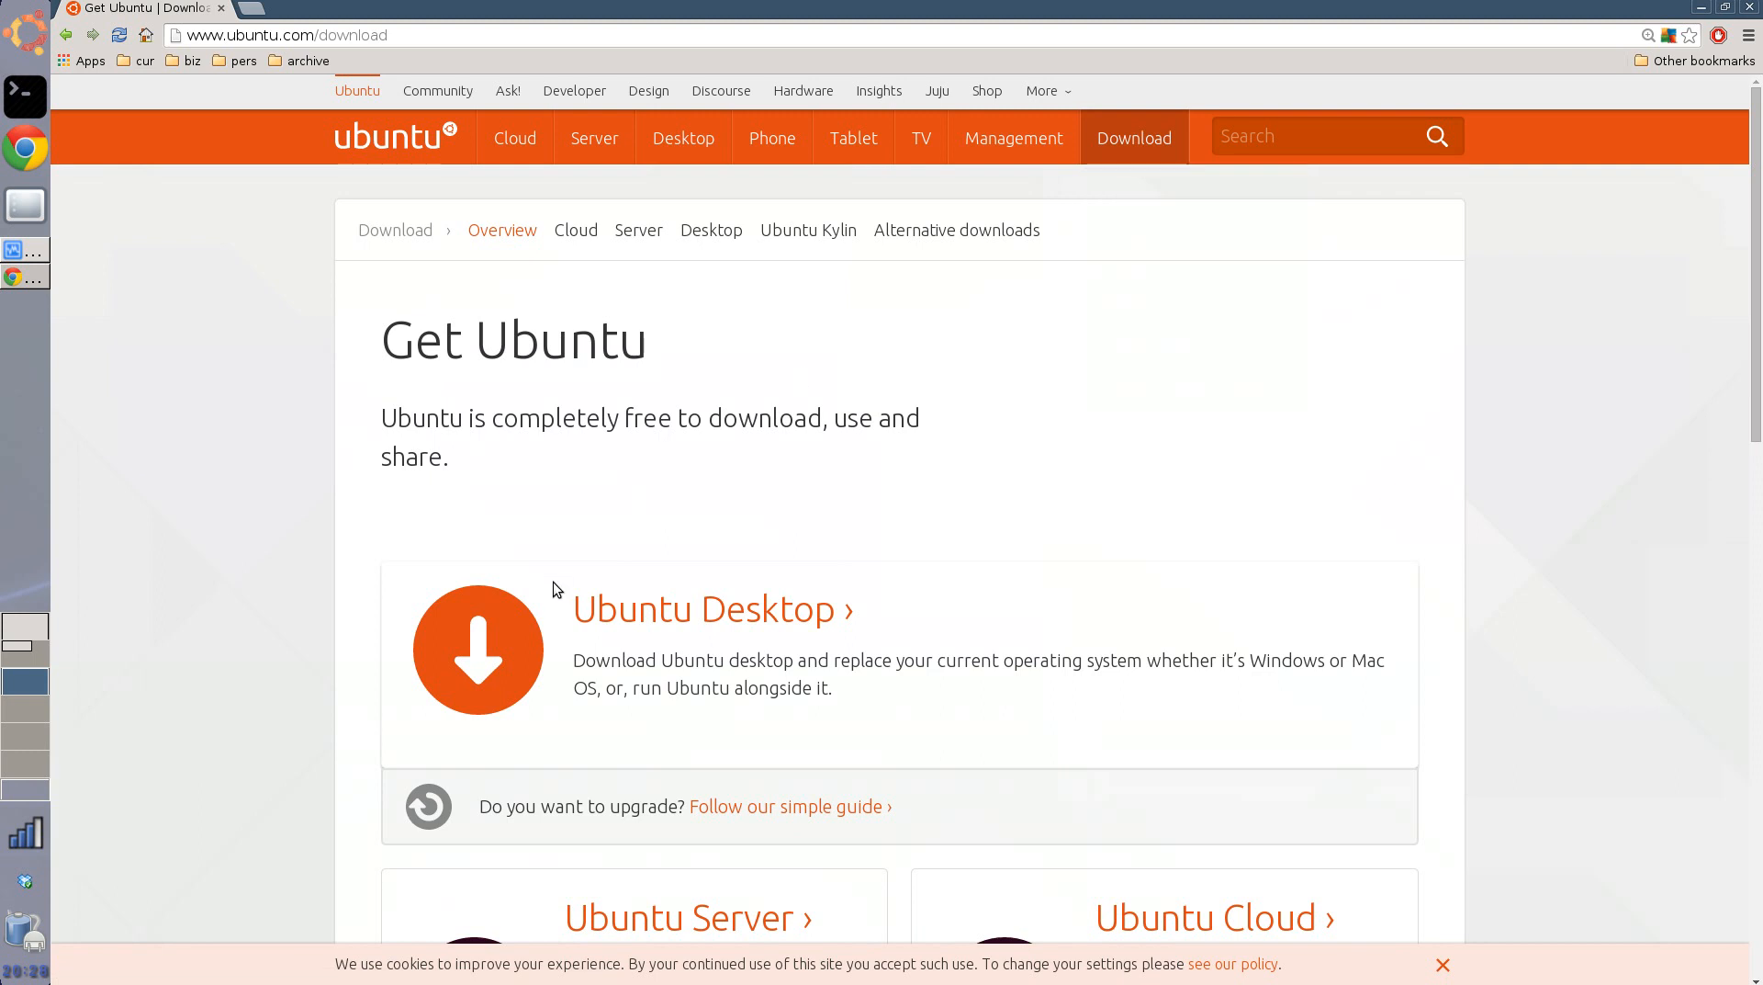
{"action": "left_click", "coordinate": [607, 613]}
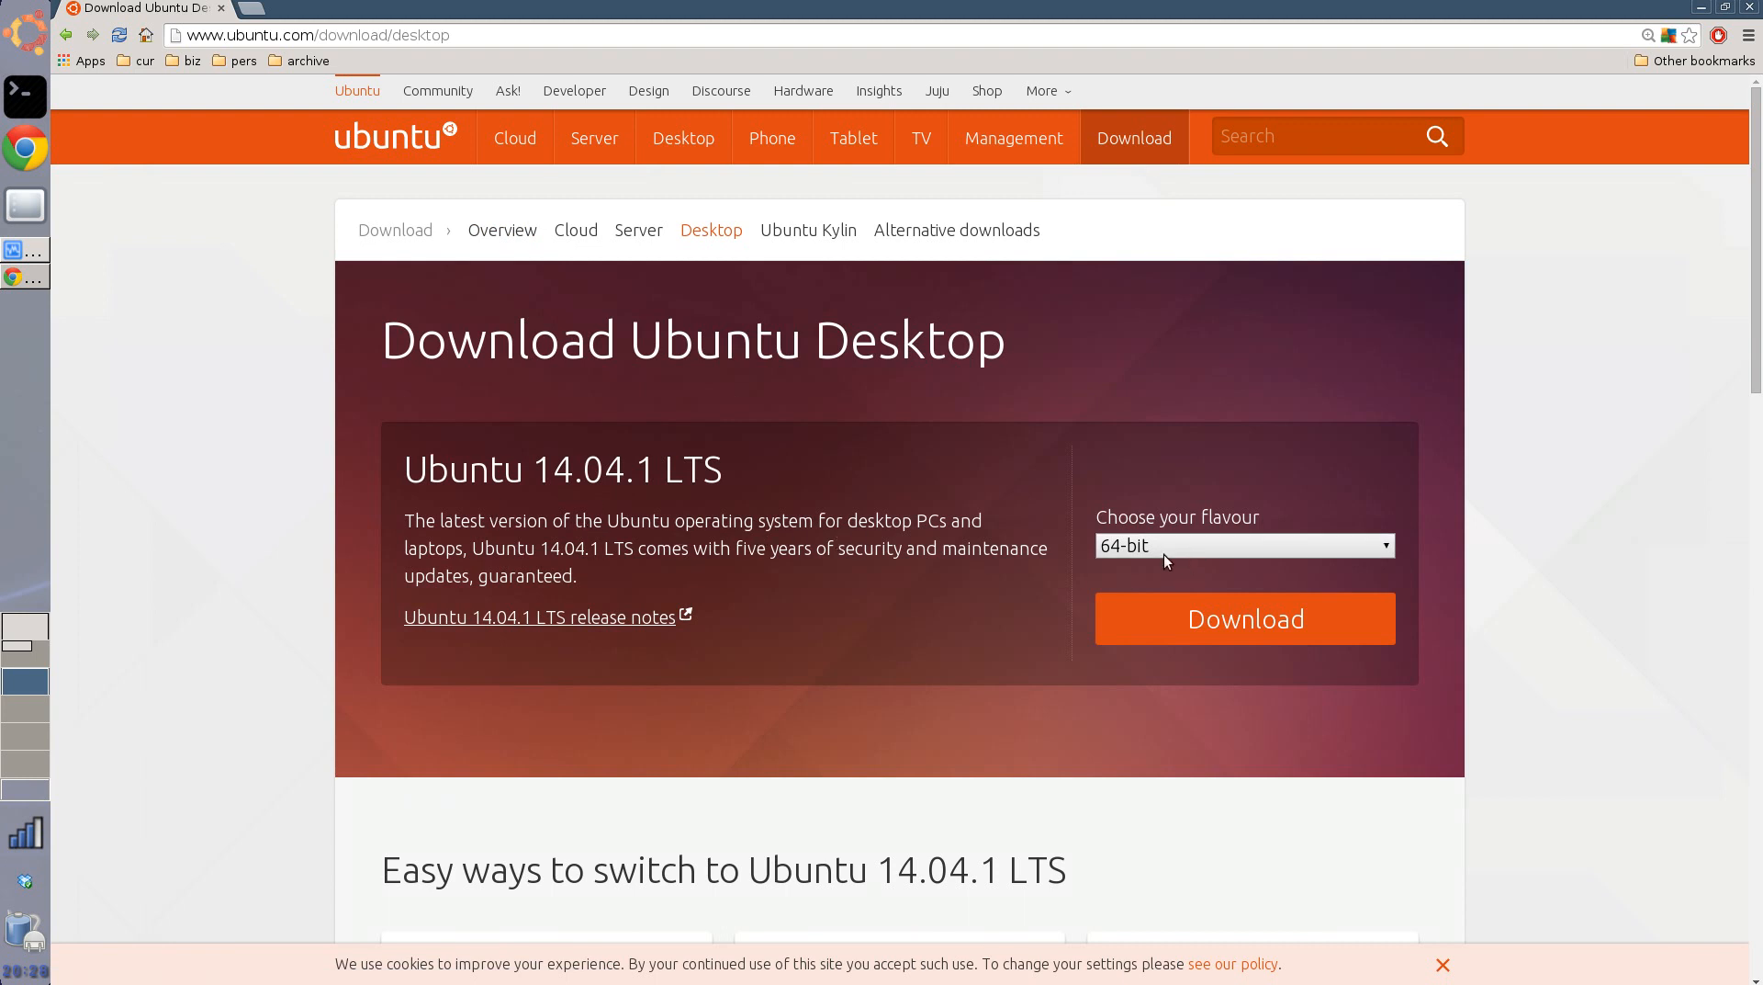
{"action": "left_click", "coordinate": [1141, 548]}
{"action": "left_click", "coordinate": [1080, 537]}
{"action": "left_click", "coordinate": [1164, 635]}
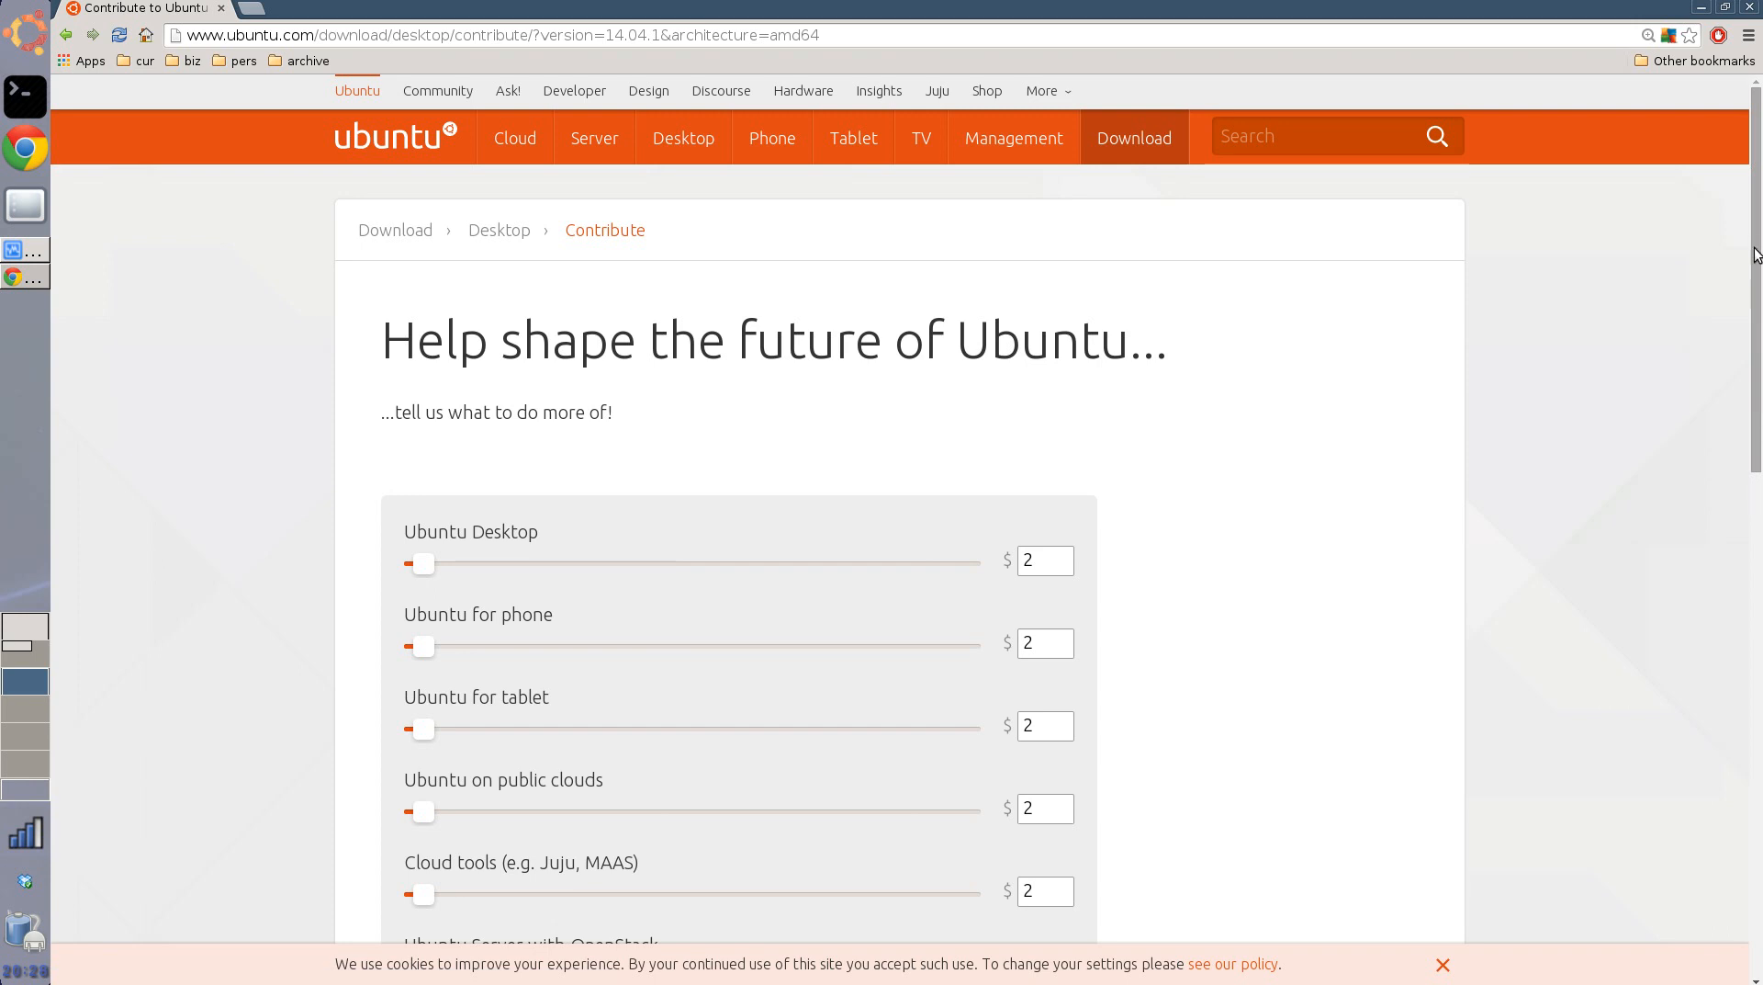
{"action": "left_click_drag", "start_coordinate": [1756, 255], "coordinate": [1759, 669]}
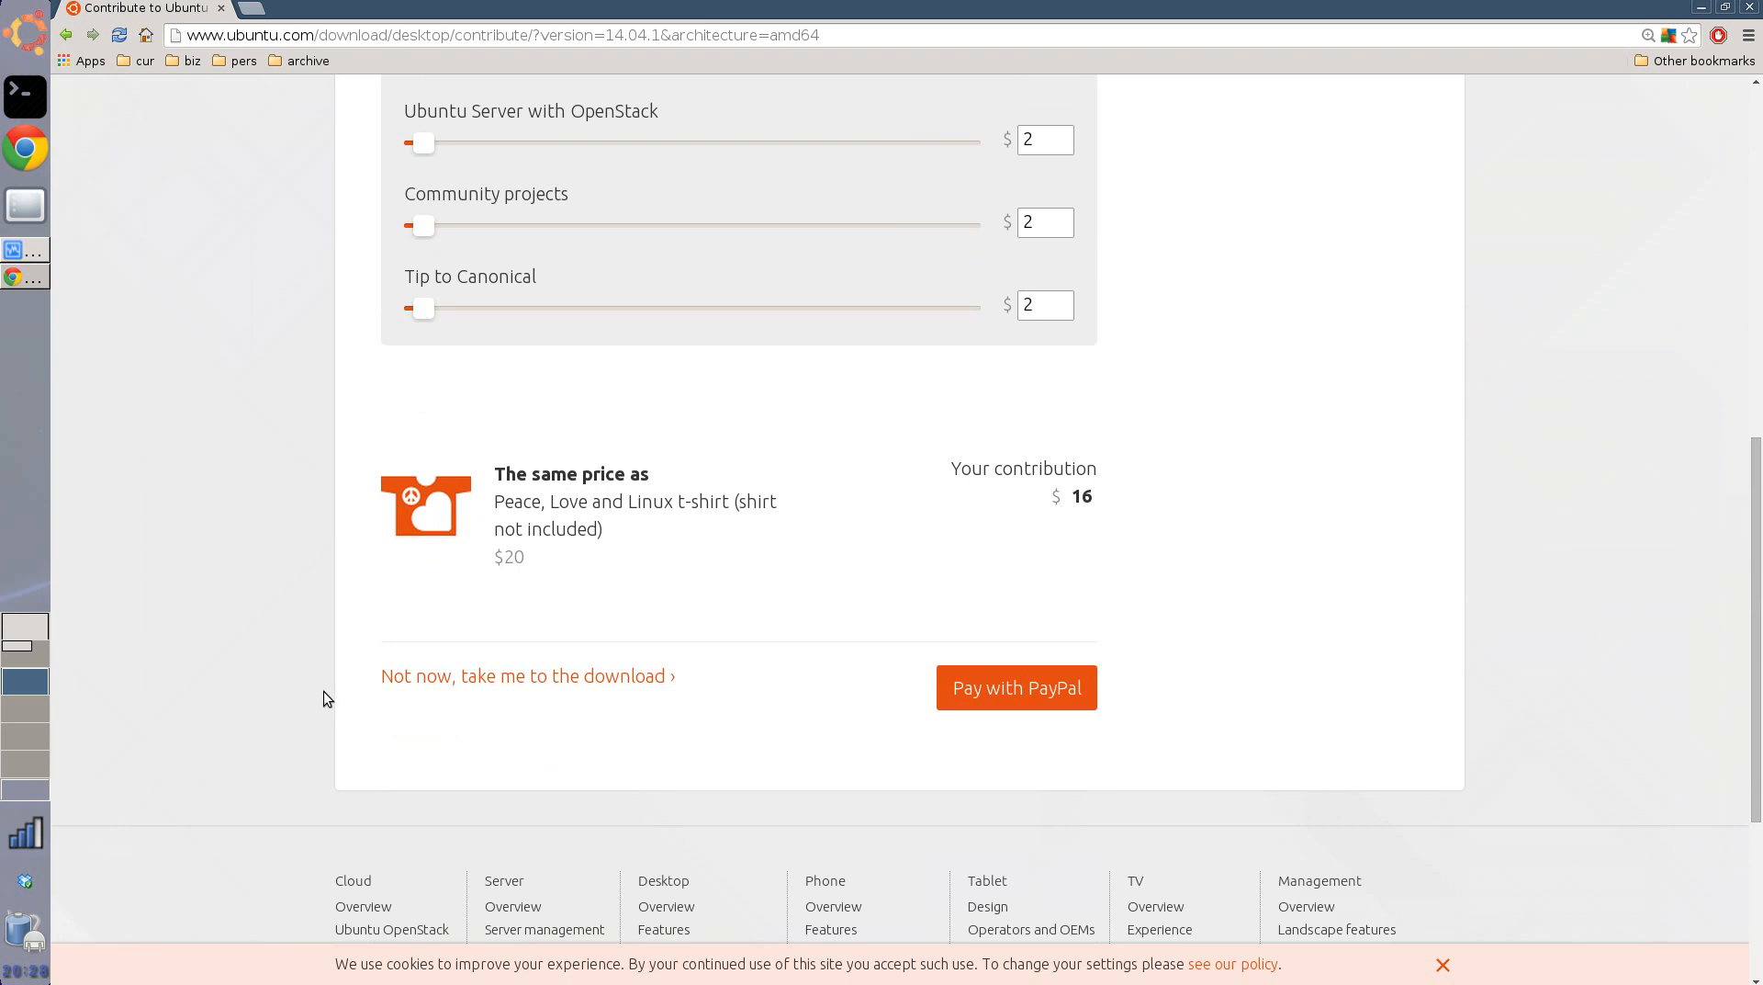
{"action": "left_click", "coordinate": [406, 678]}
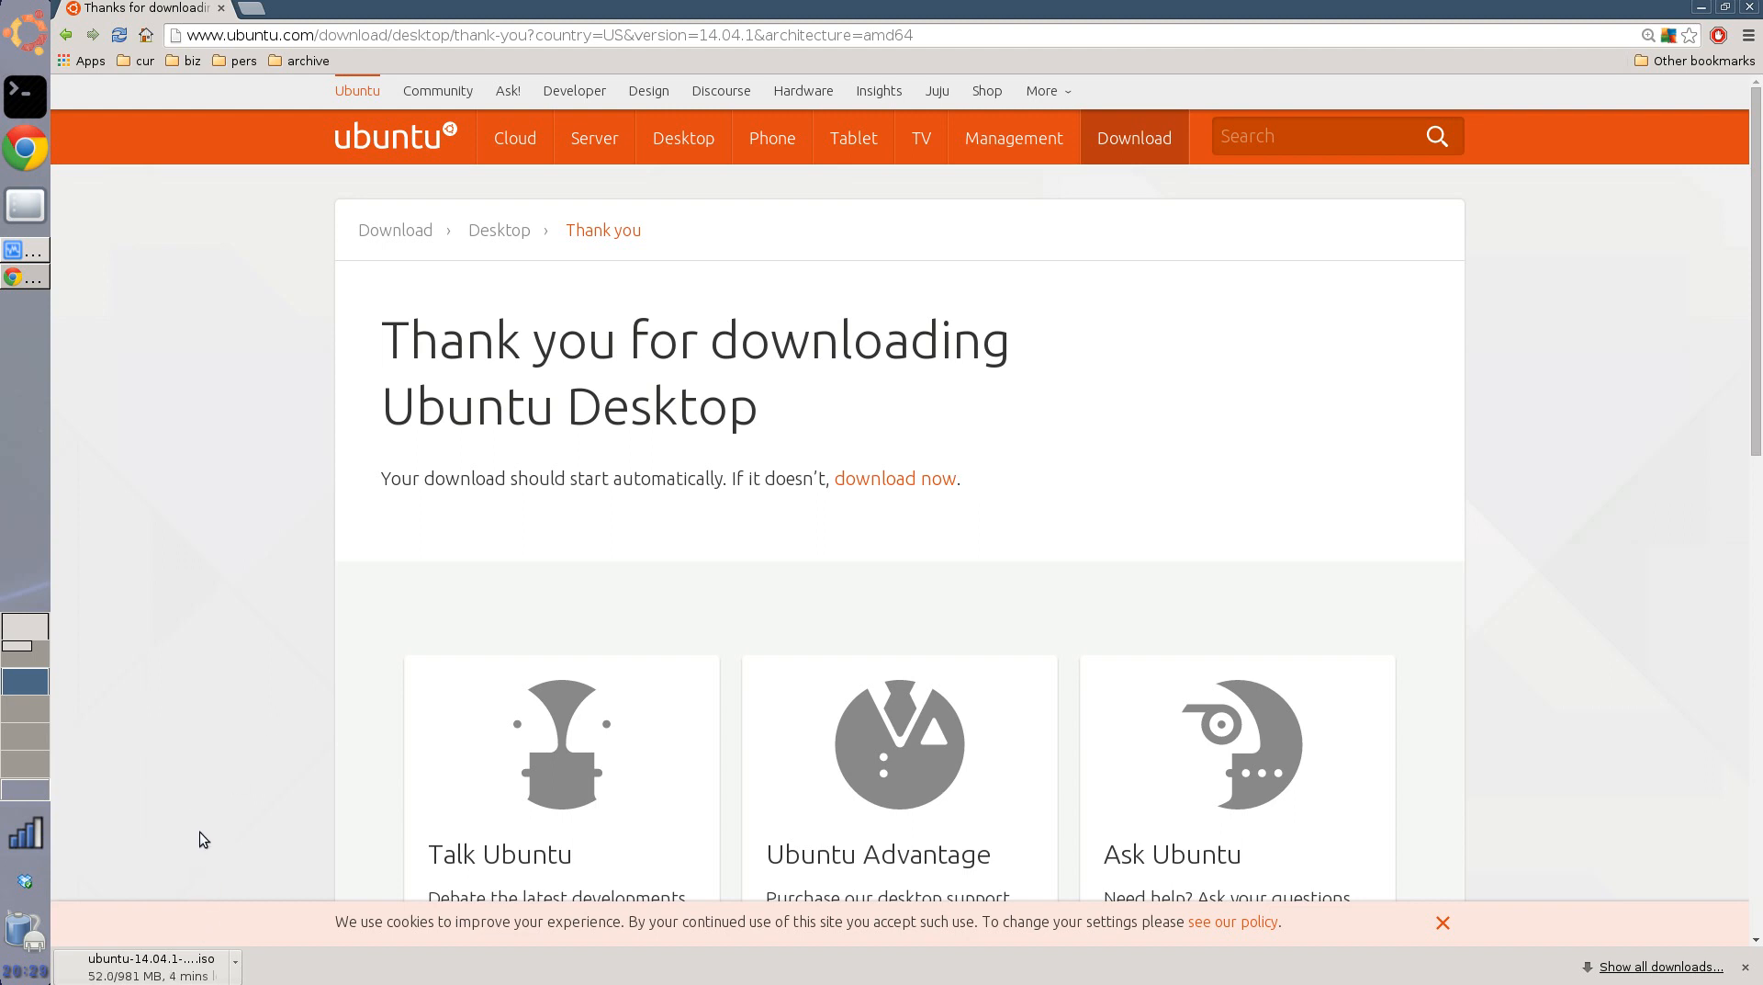
Cancel the Ubuntu ISO download and close the browser
{"action": "left_click", "coordinate": [237, 963]}
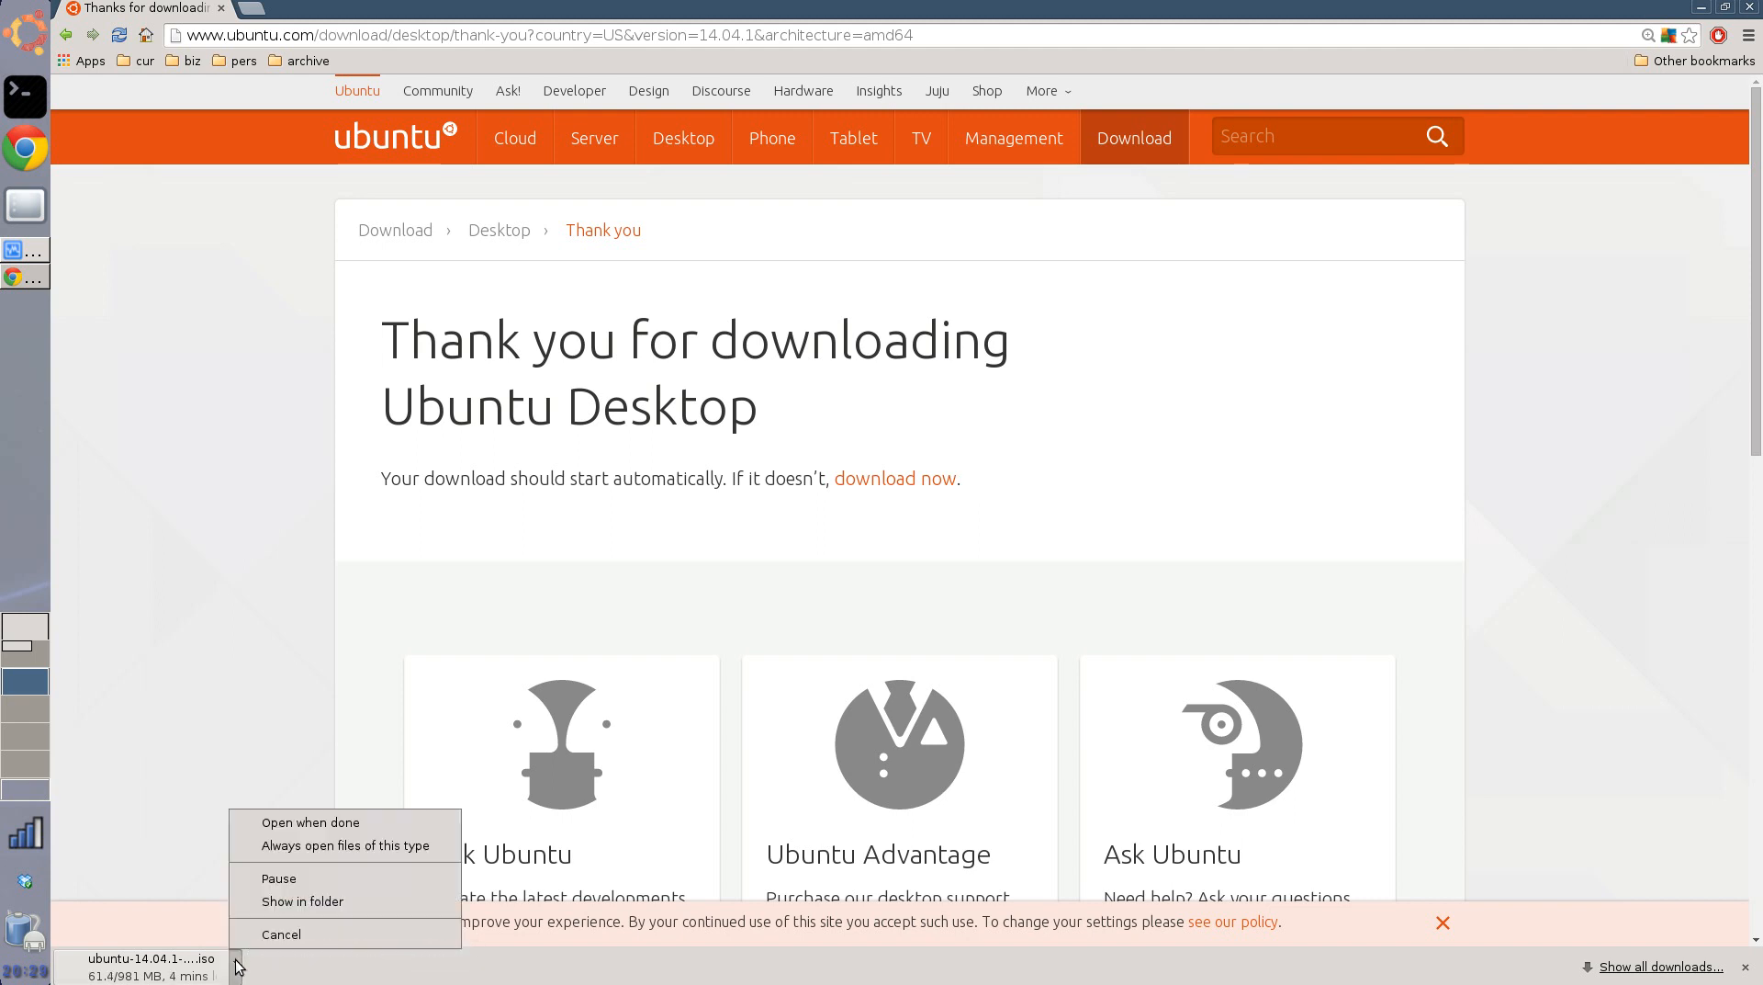
{"action": "left_click", "coordinate": [241, 943]}
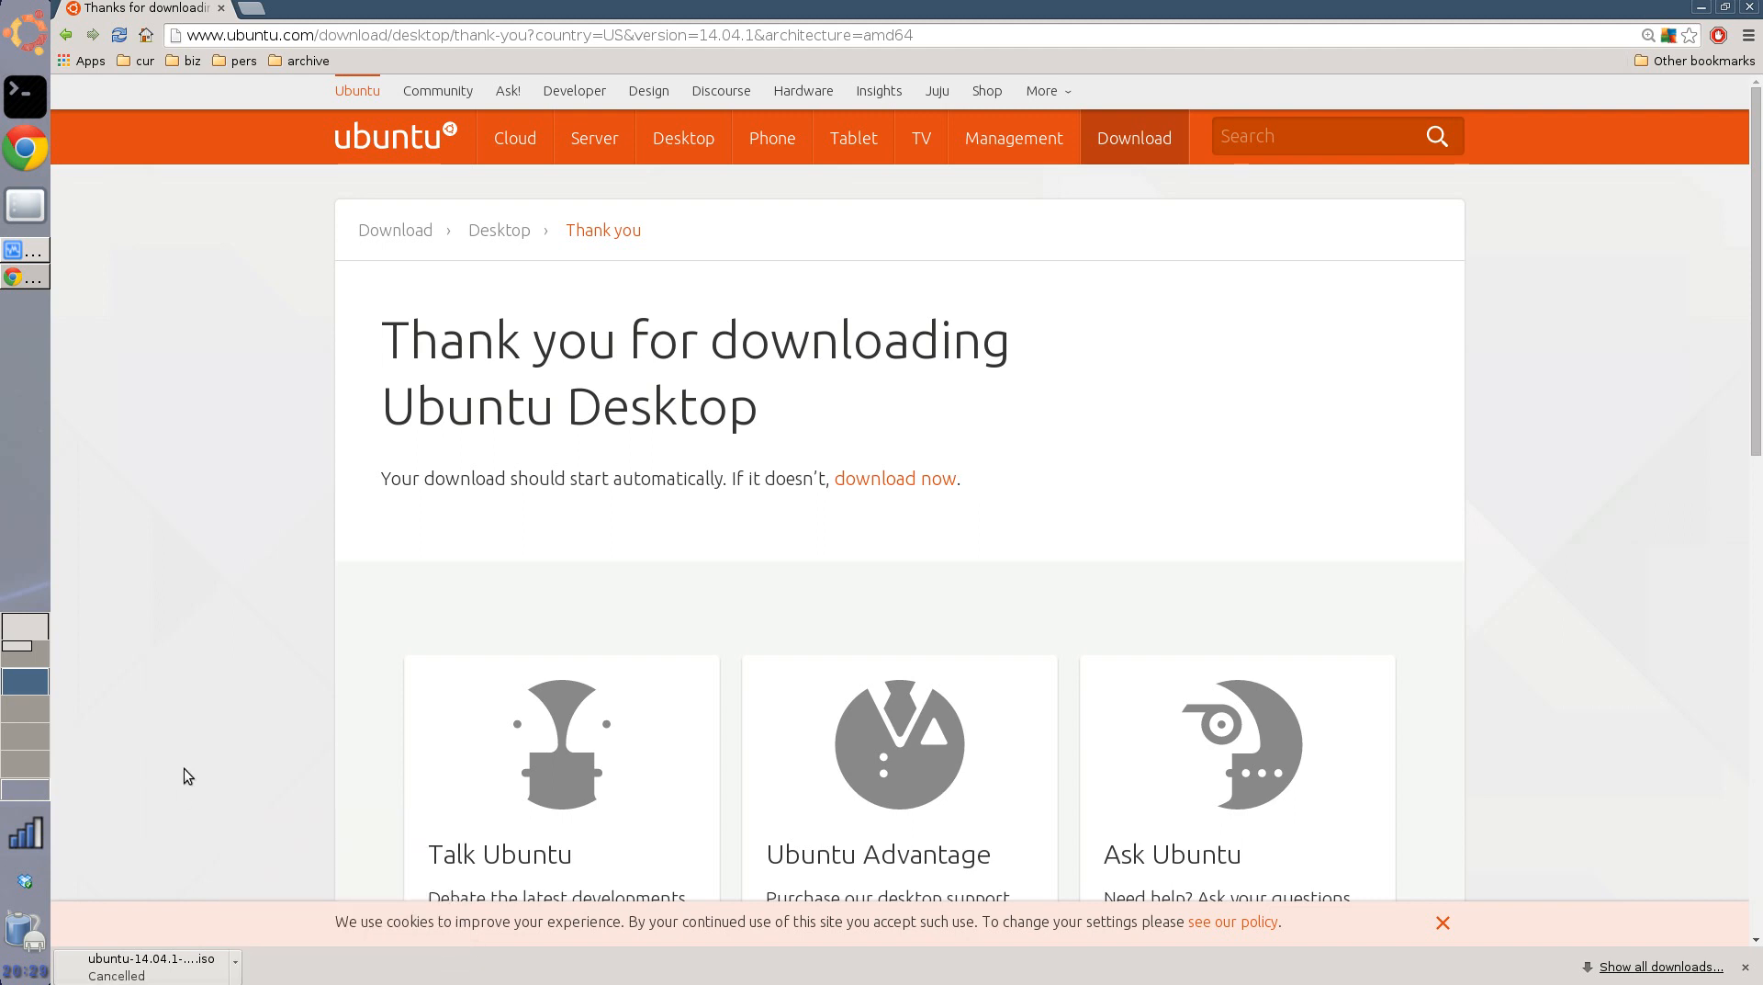
{"action": "left_click", "coordinate": [1749, 6]}
{"action": "left_click", "coordinate": [537, 461]}
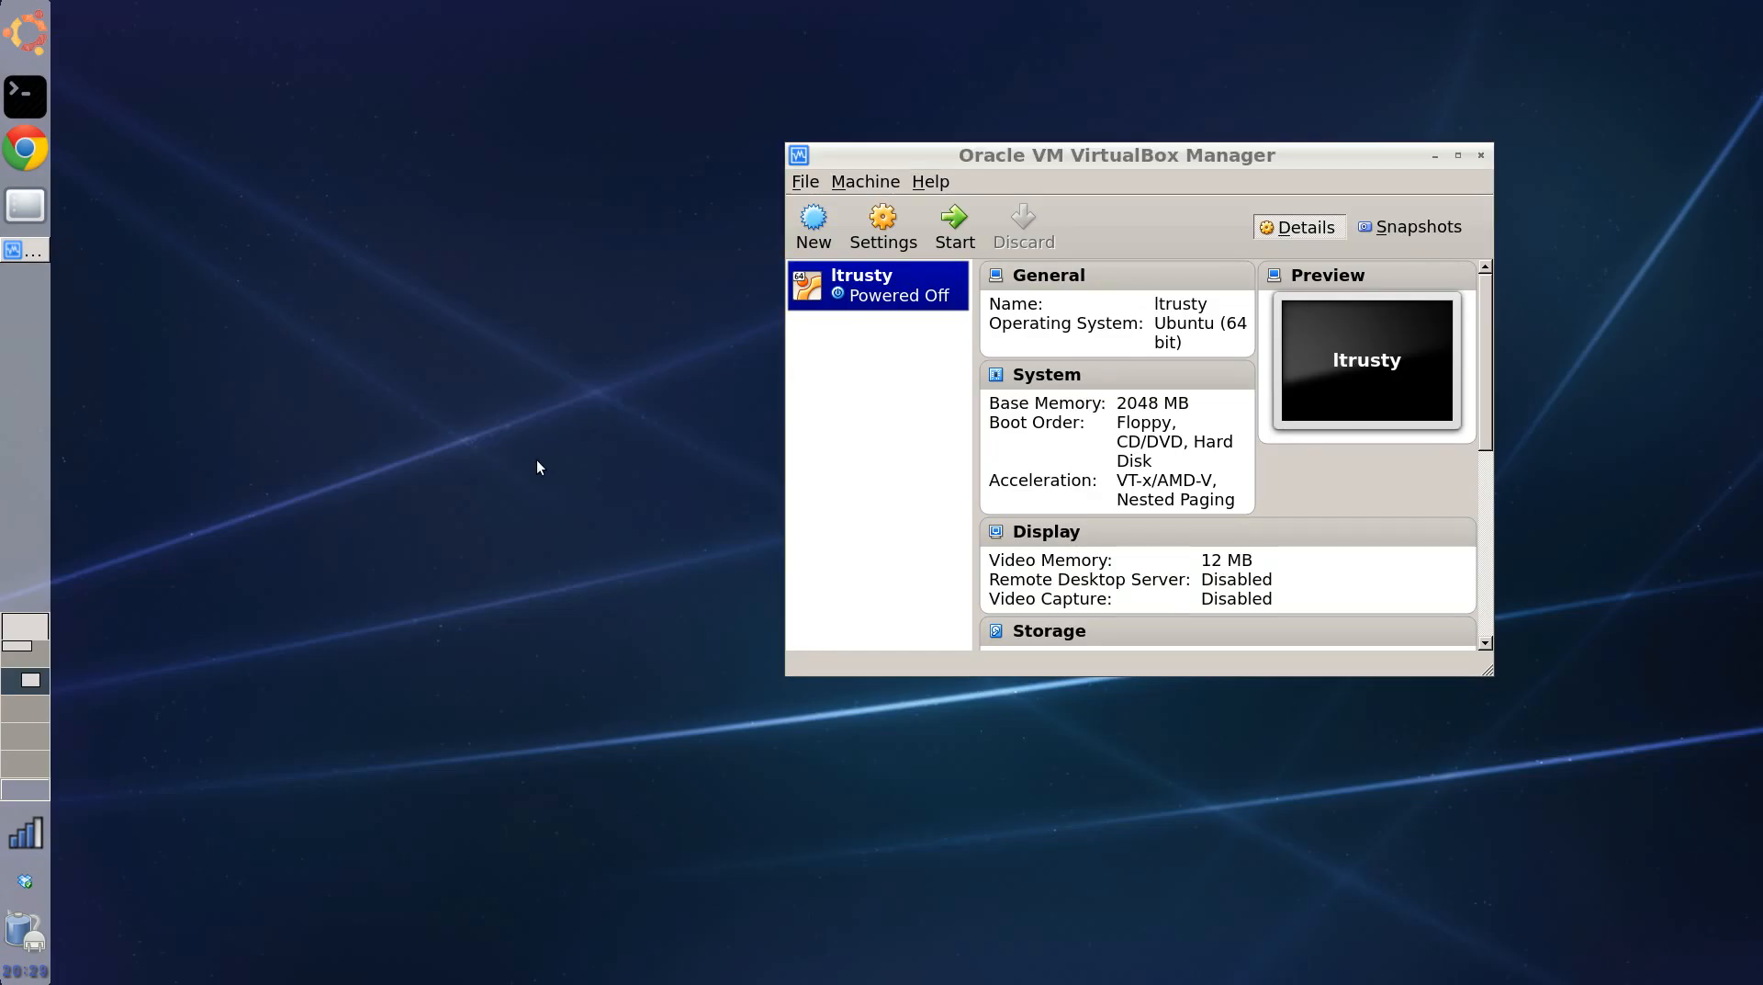
Attach ubuntu-14.04.1-desktop-amd64.iso from the Downloads folder to the empty IDE CD/DVD drive in ltrusty's storage settings
{"action": "left_click", "coordinate": [974, 162]}
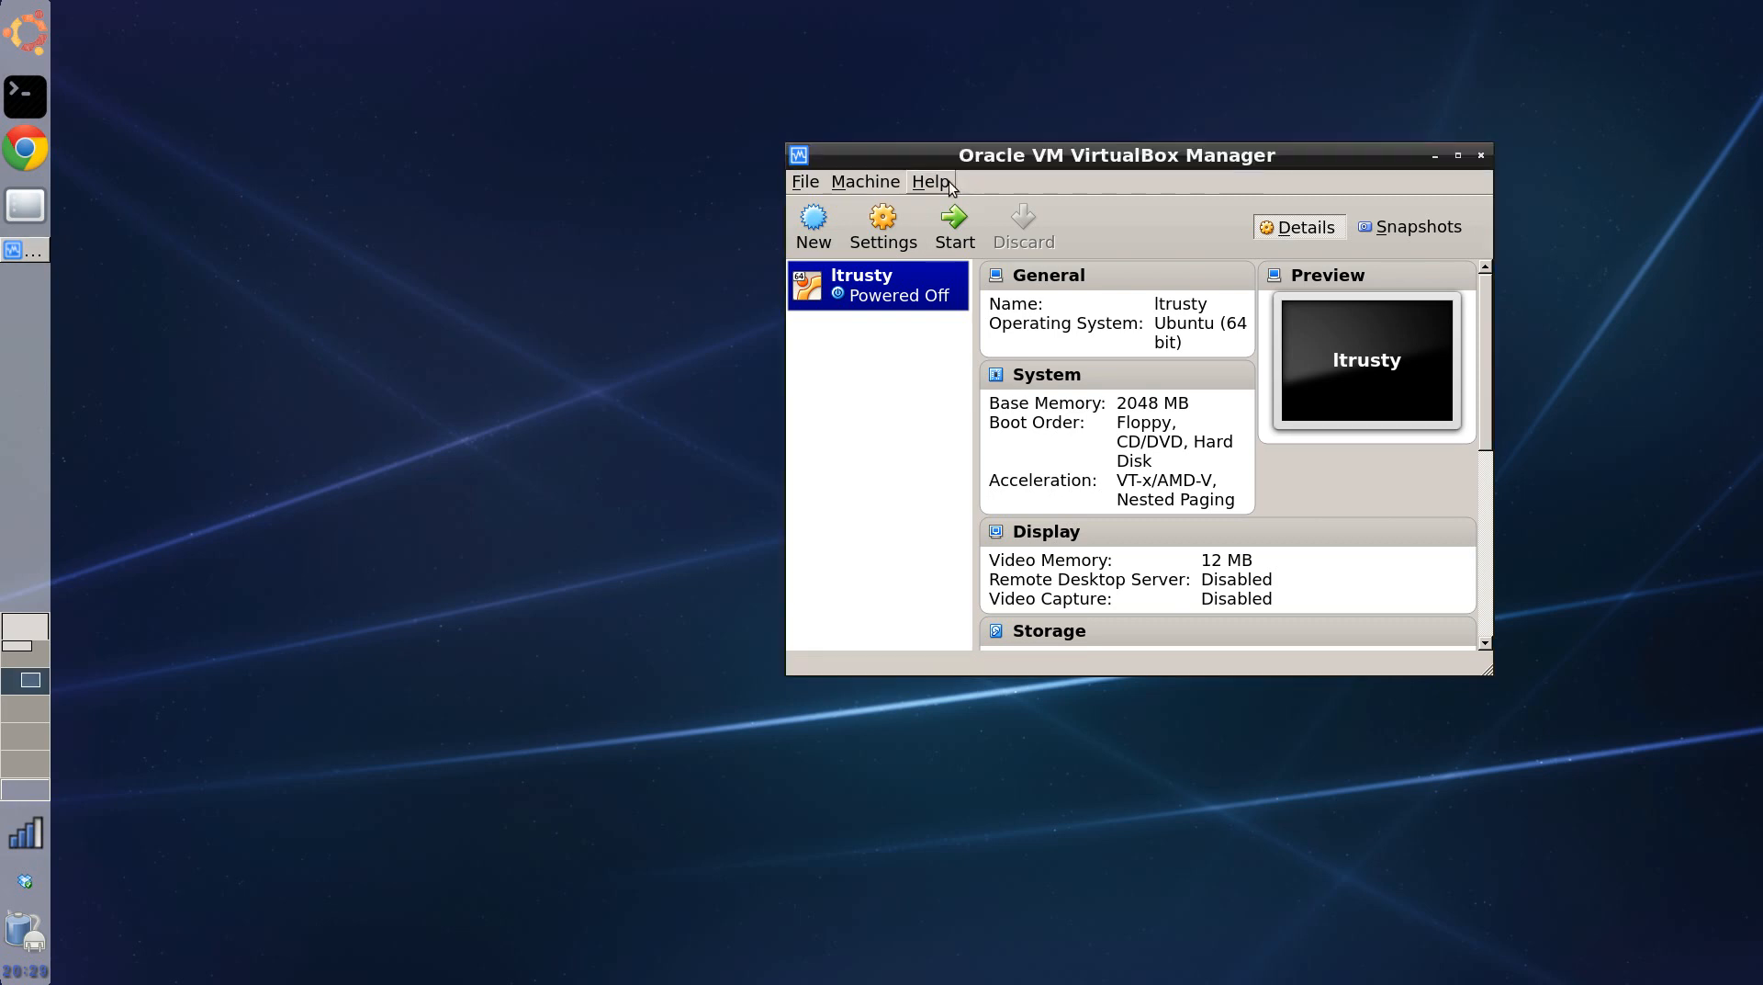
{"action": "left_click", "coordinate": [884, 229]}
{"action": "left_click", "coordinate": [827, 314]}
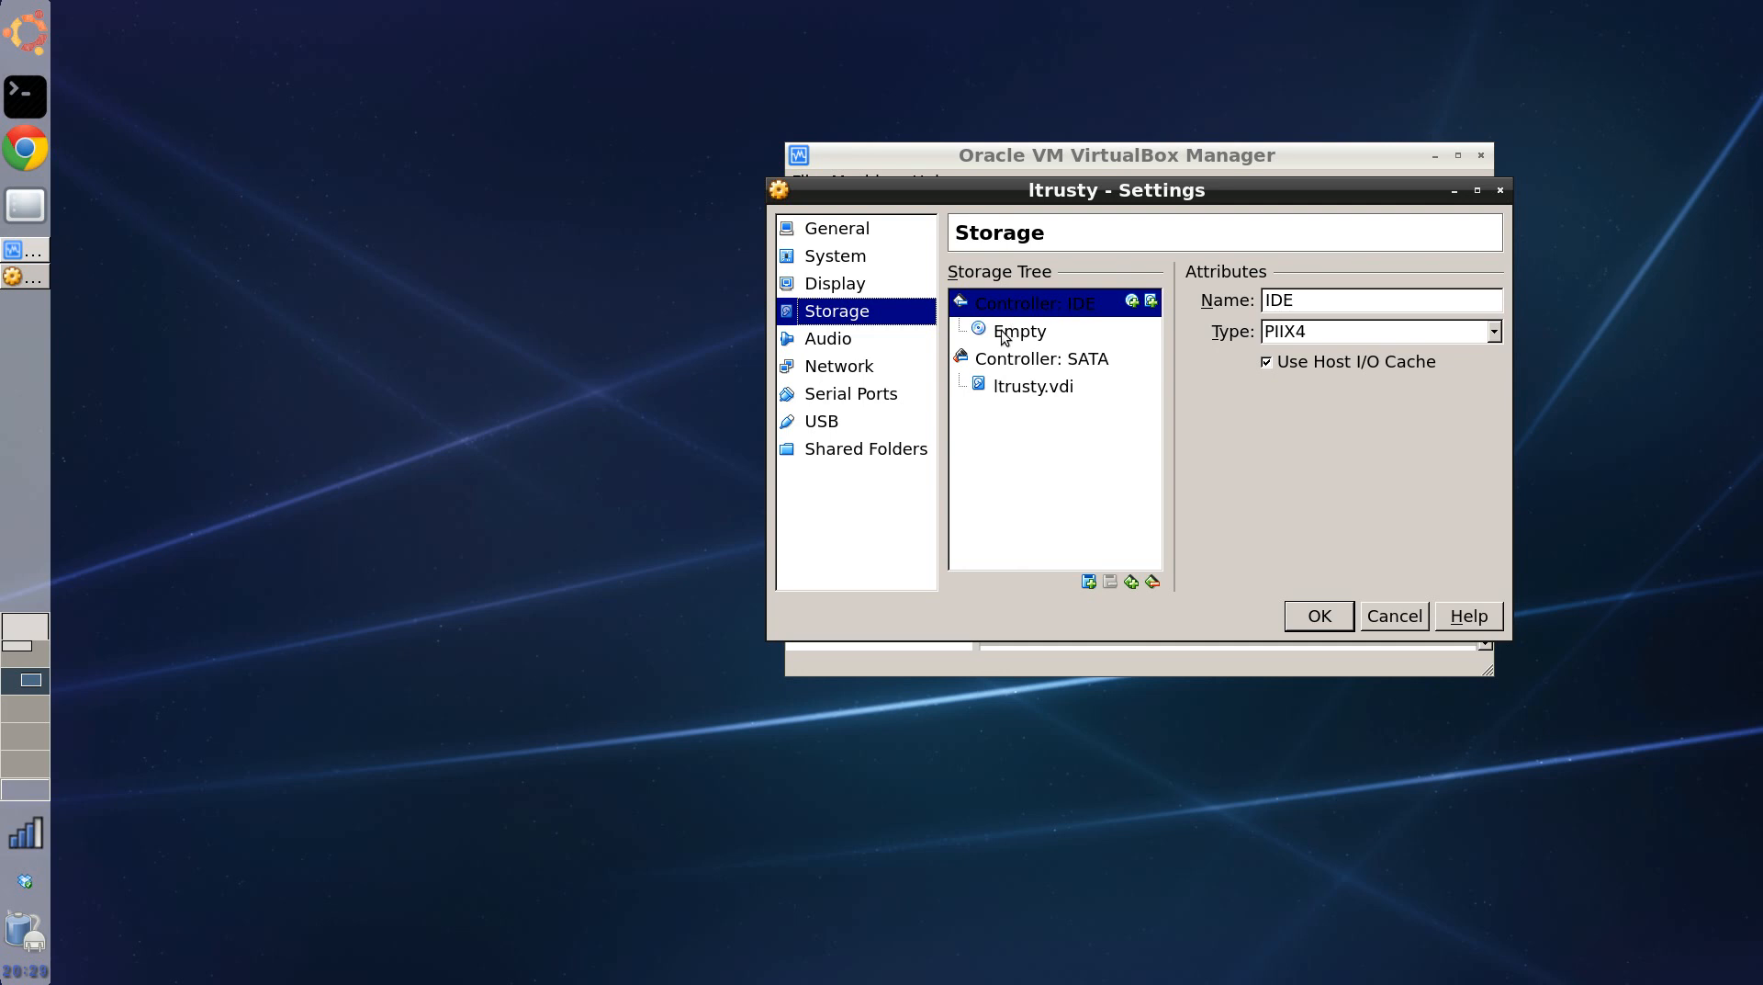
{"action": "left_click", "coordinate": [973, 331]}
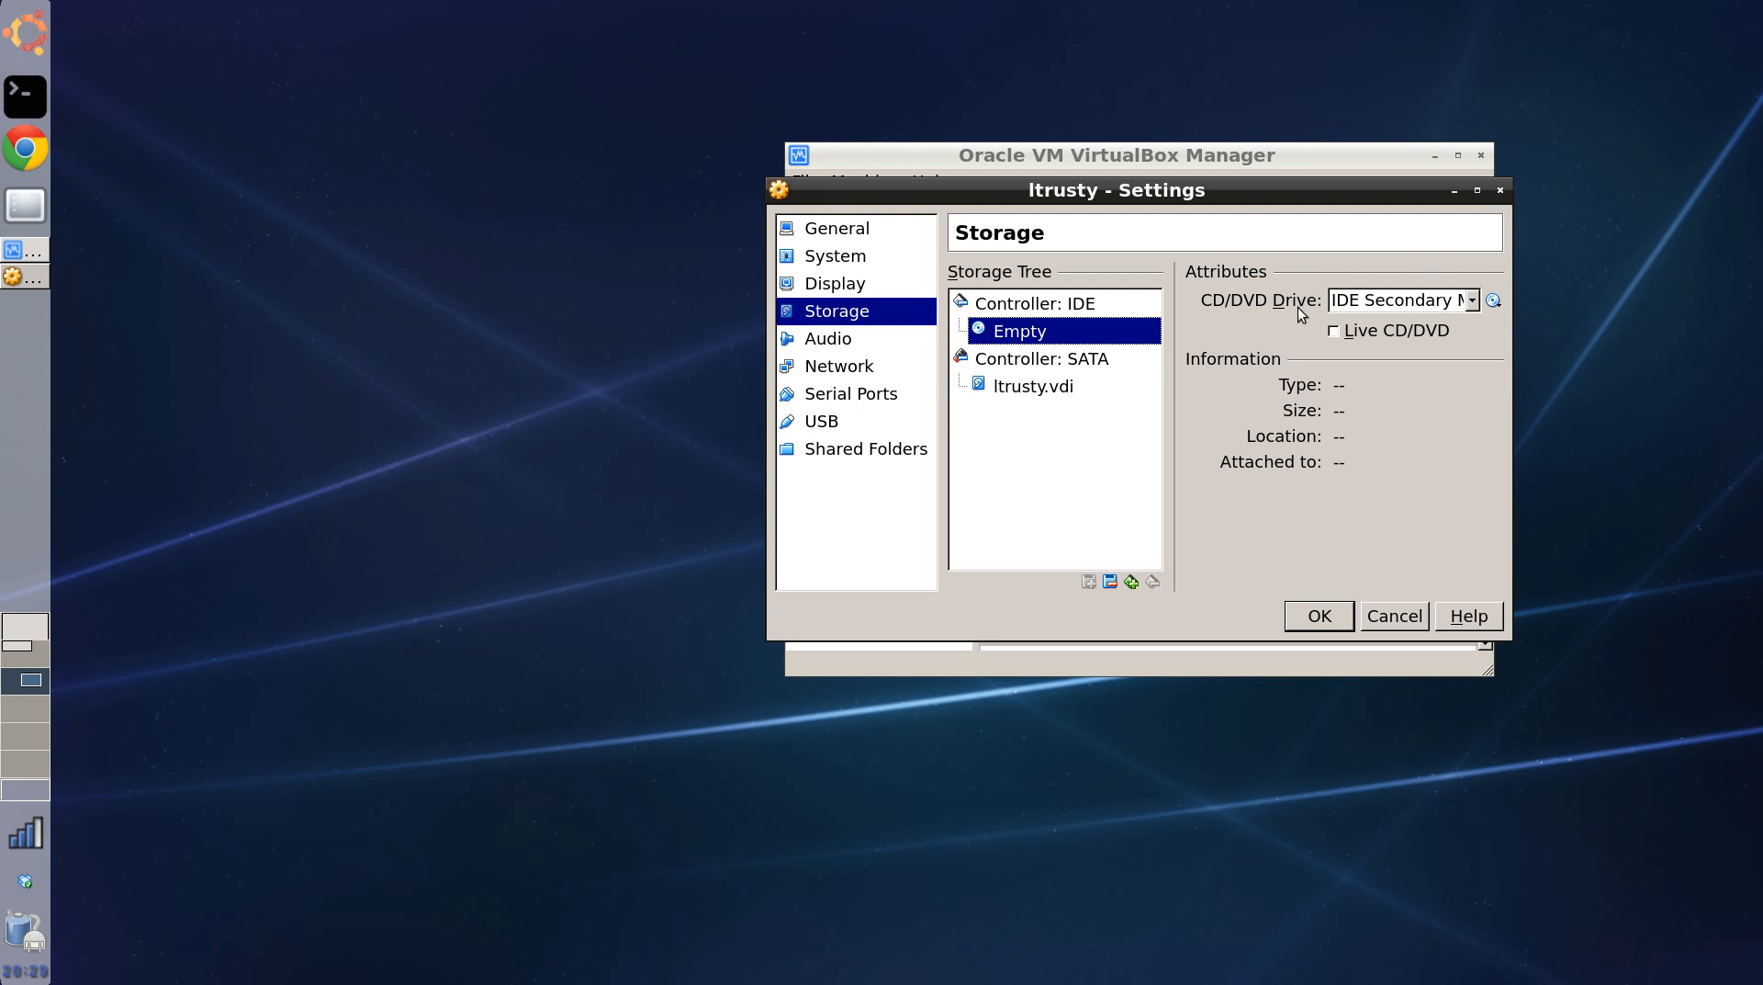
{"action": "left_click", "coordinate": [1494, 302]}
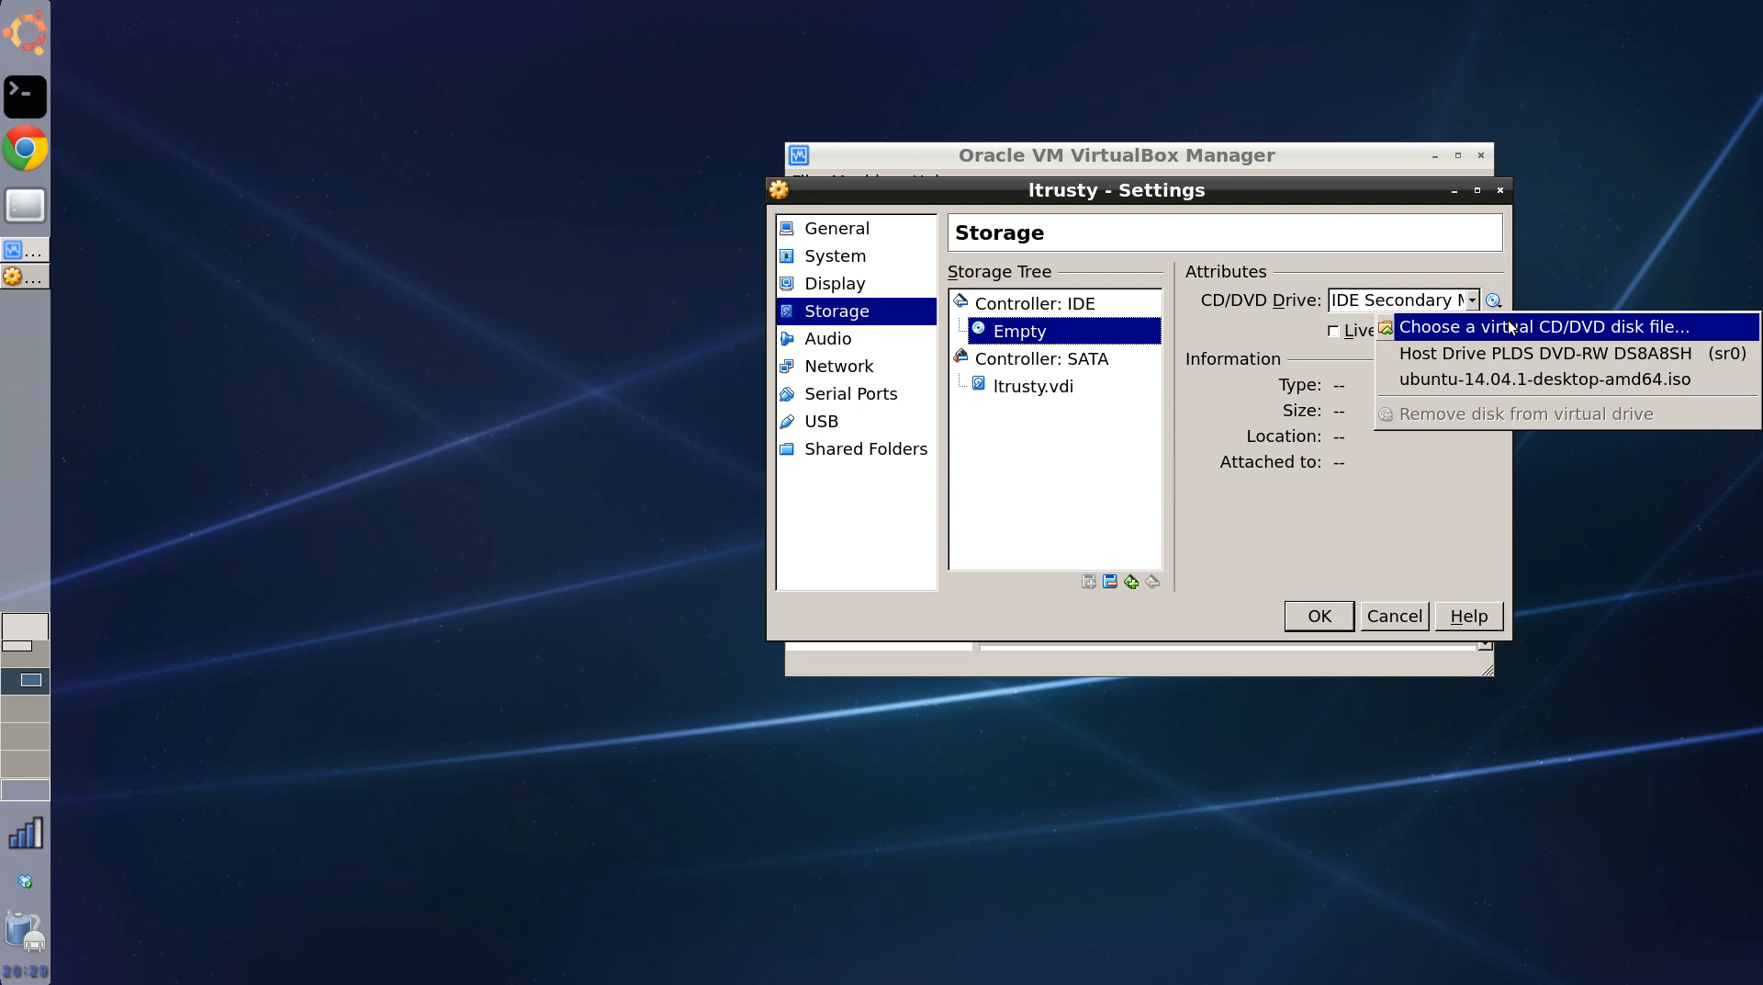
{"action": "left_click", "coordinate": [1509, 326]}
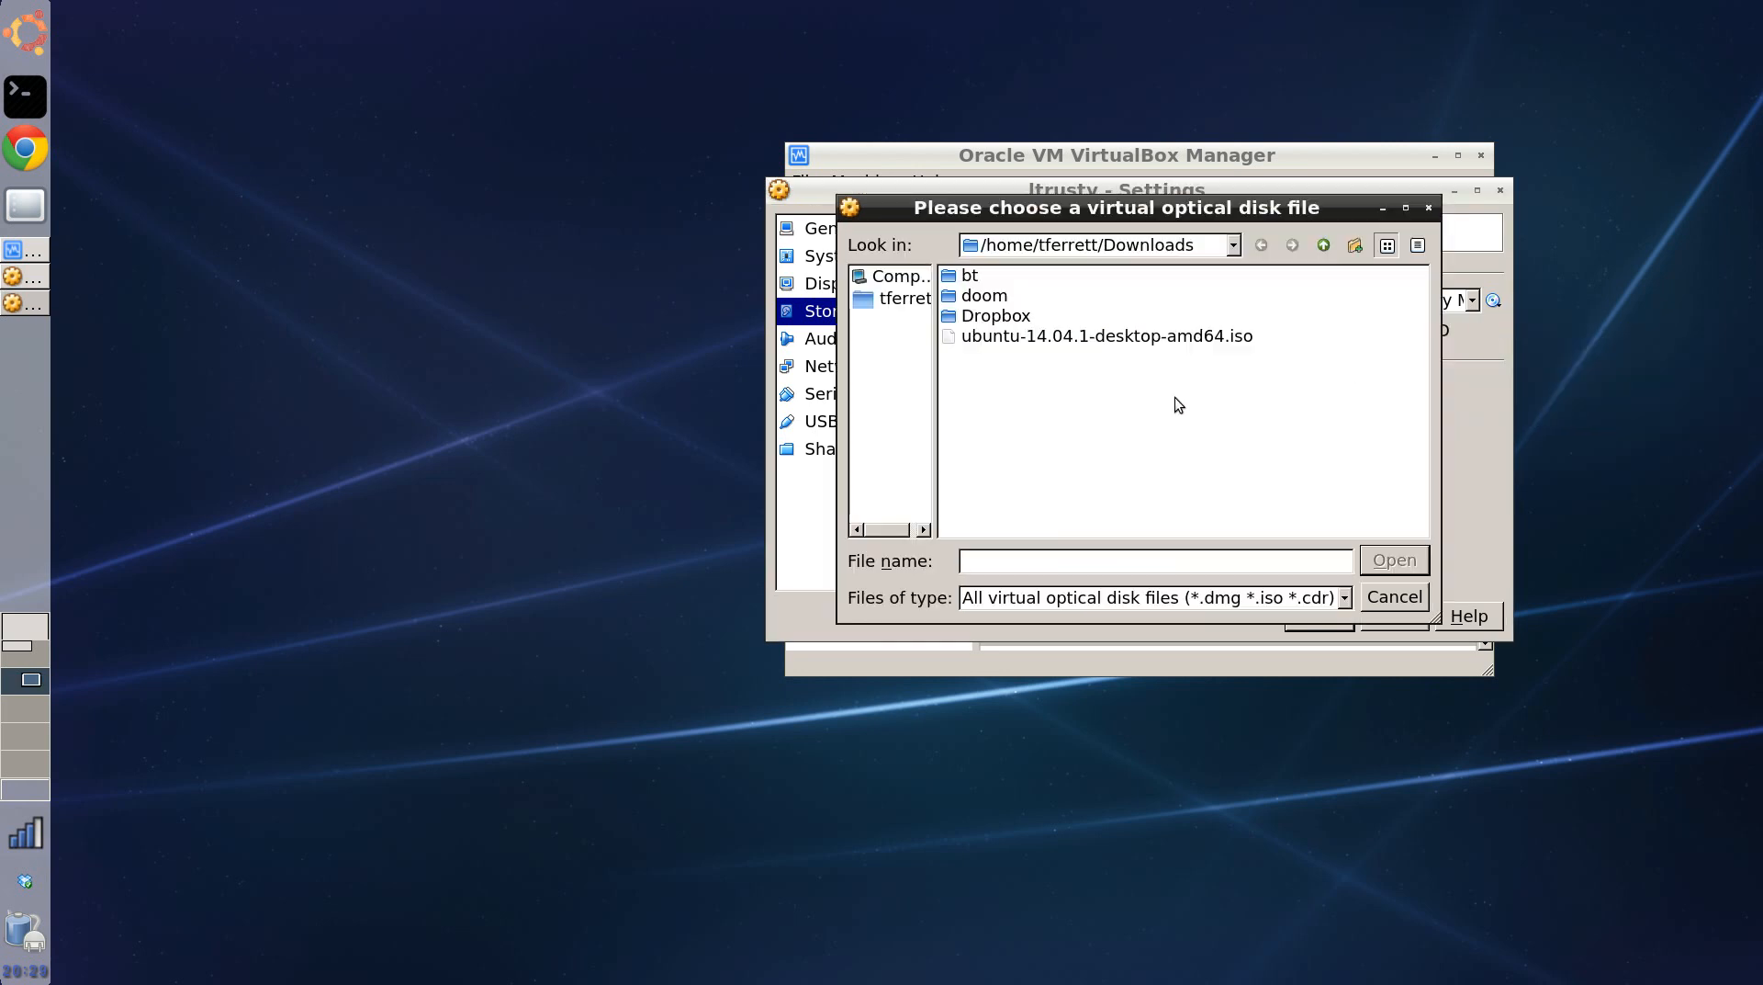
{"action": "left_click", "coordinate": [994, 339]}
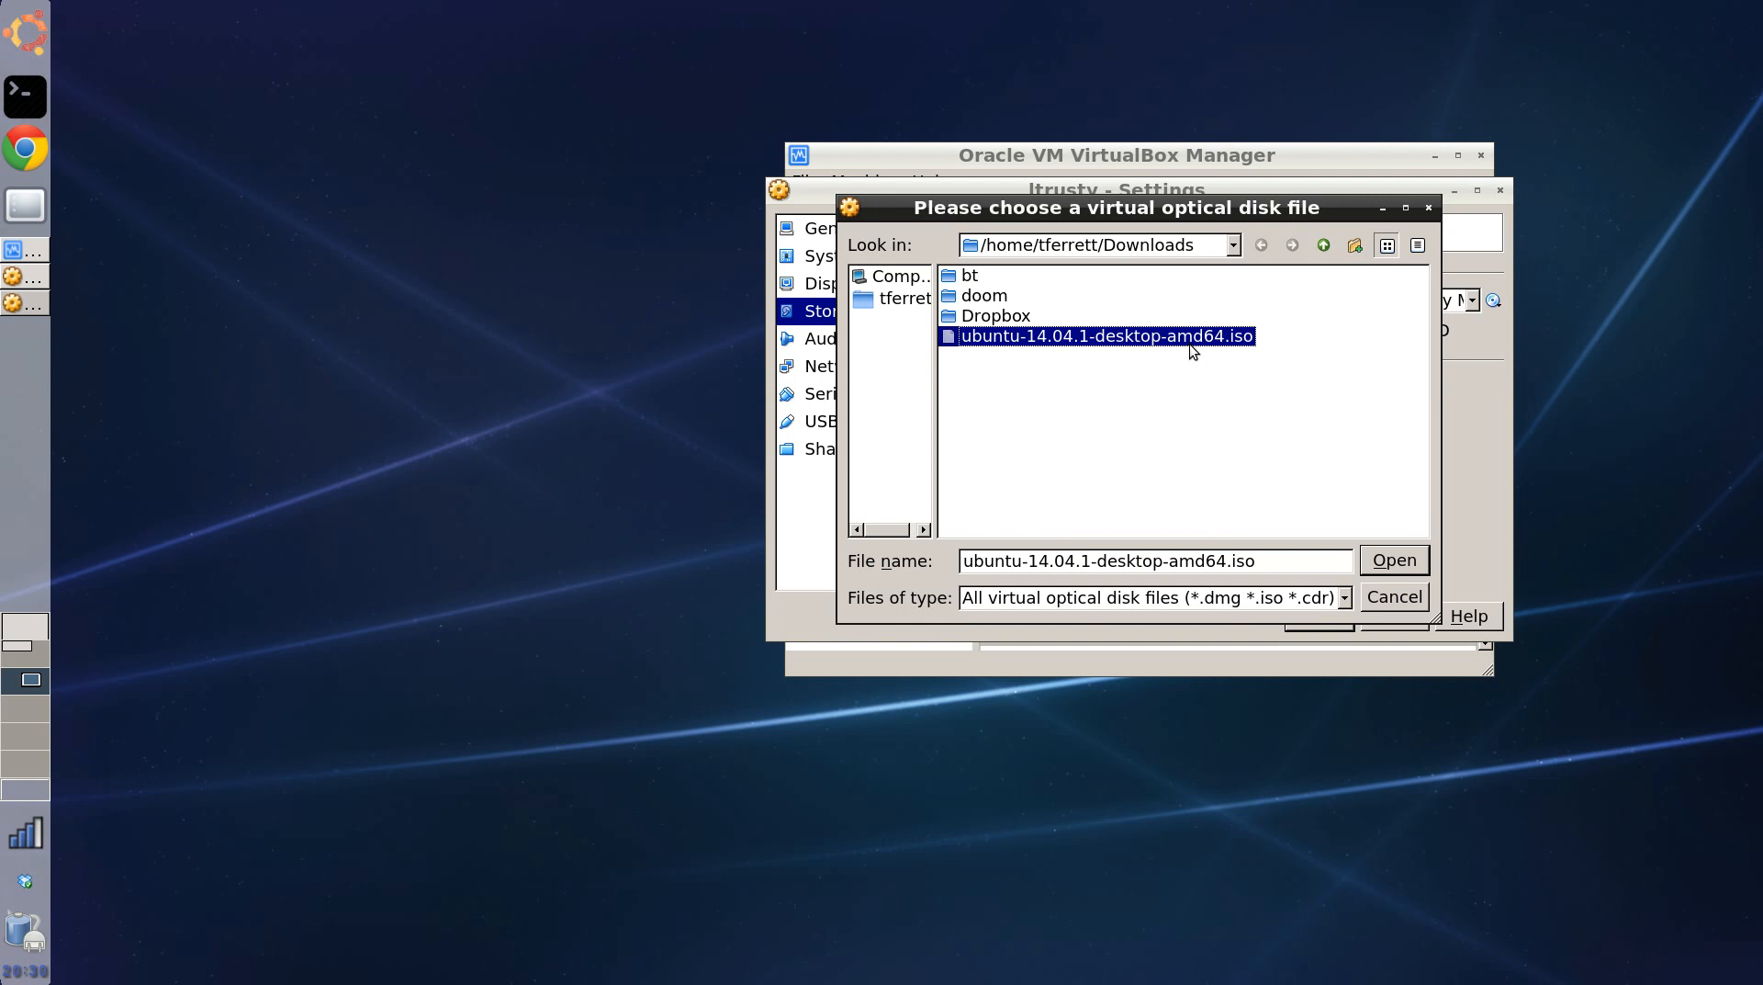
{"action": "left_click", "coordinate": [1394, 560]}
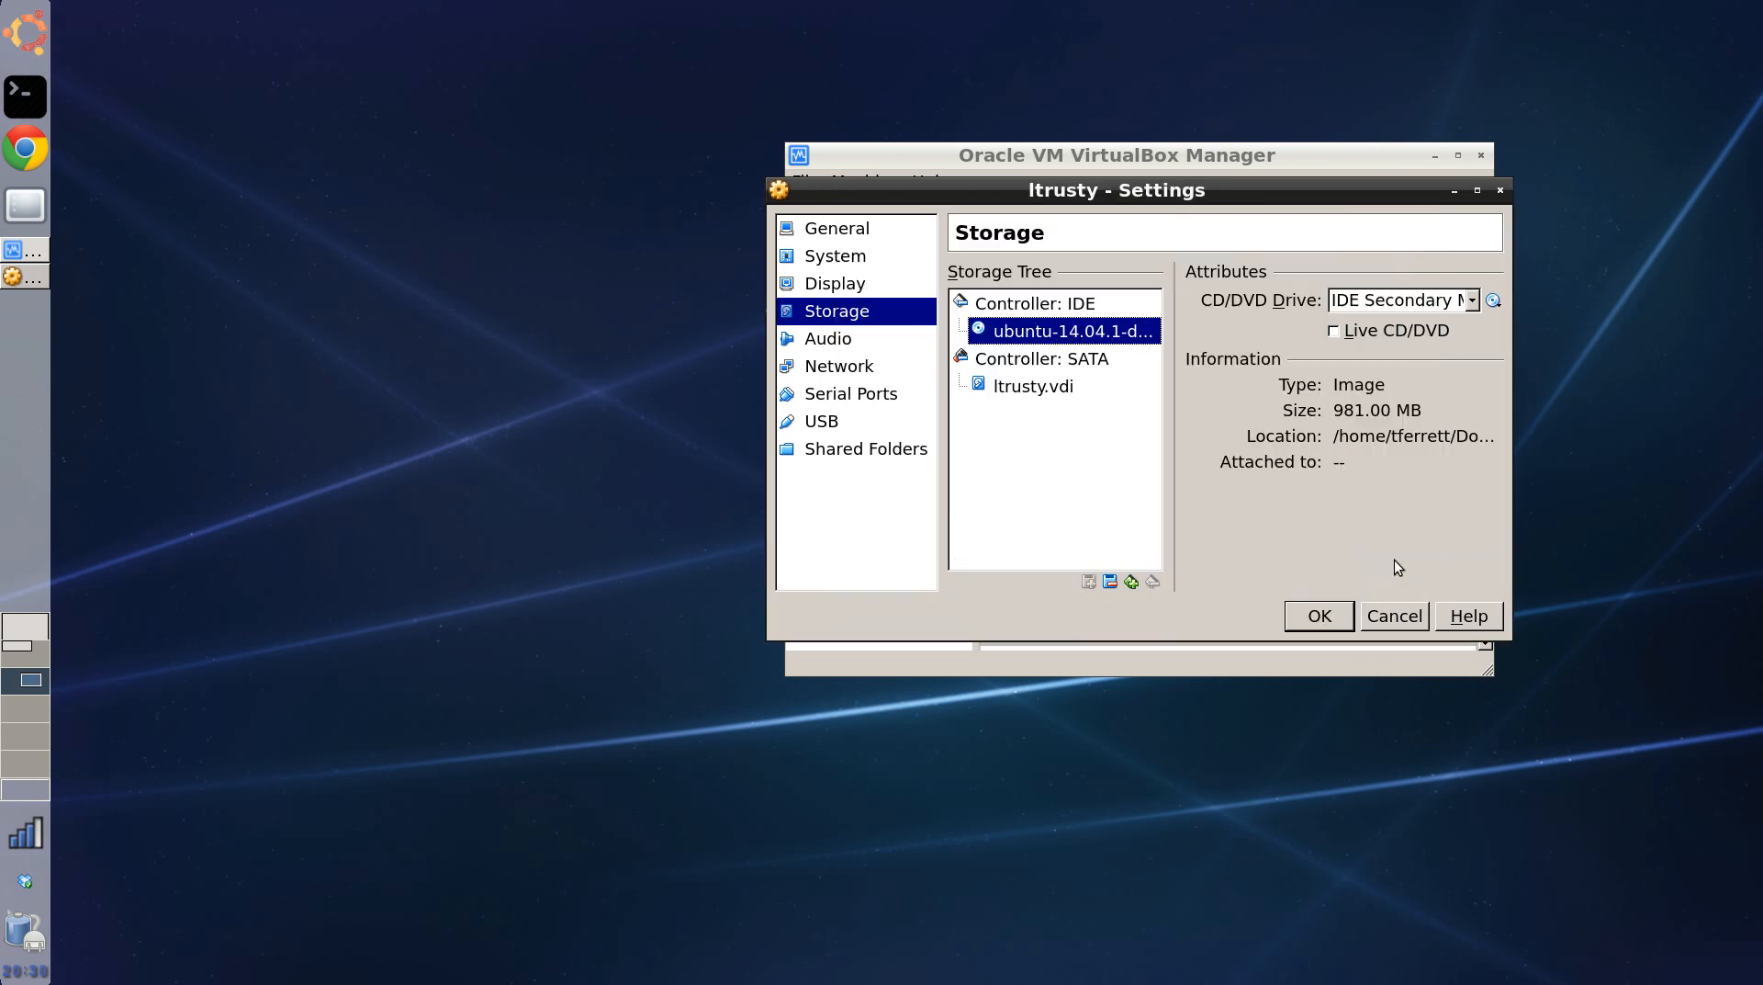
{"action": "left_click", "coordinate": [1315, 615]}
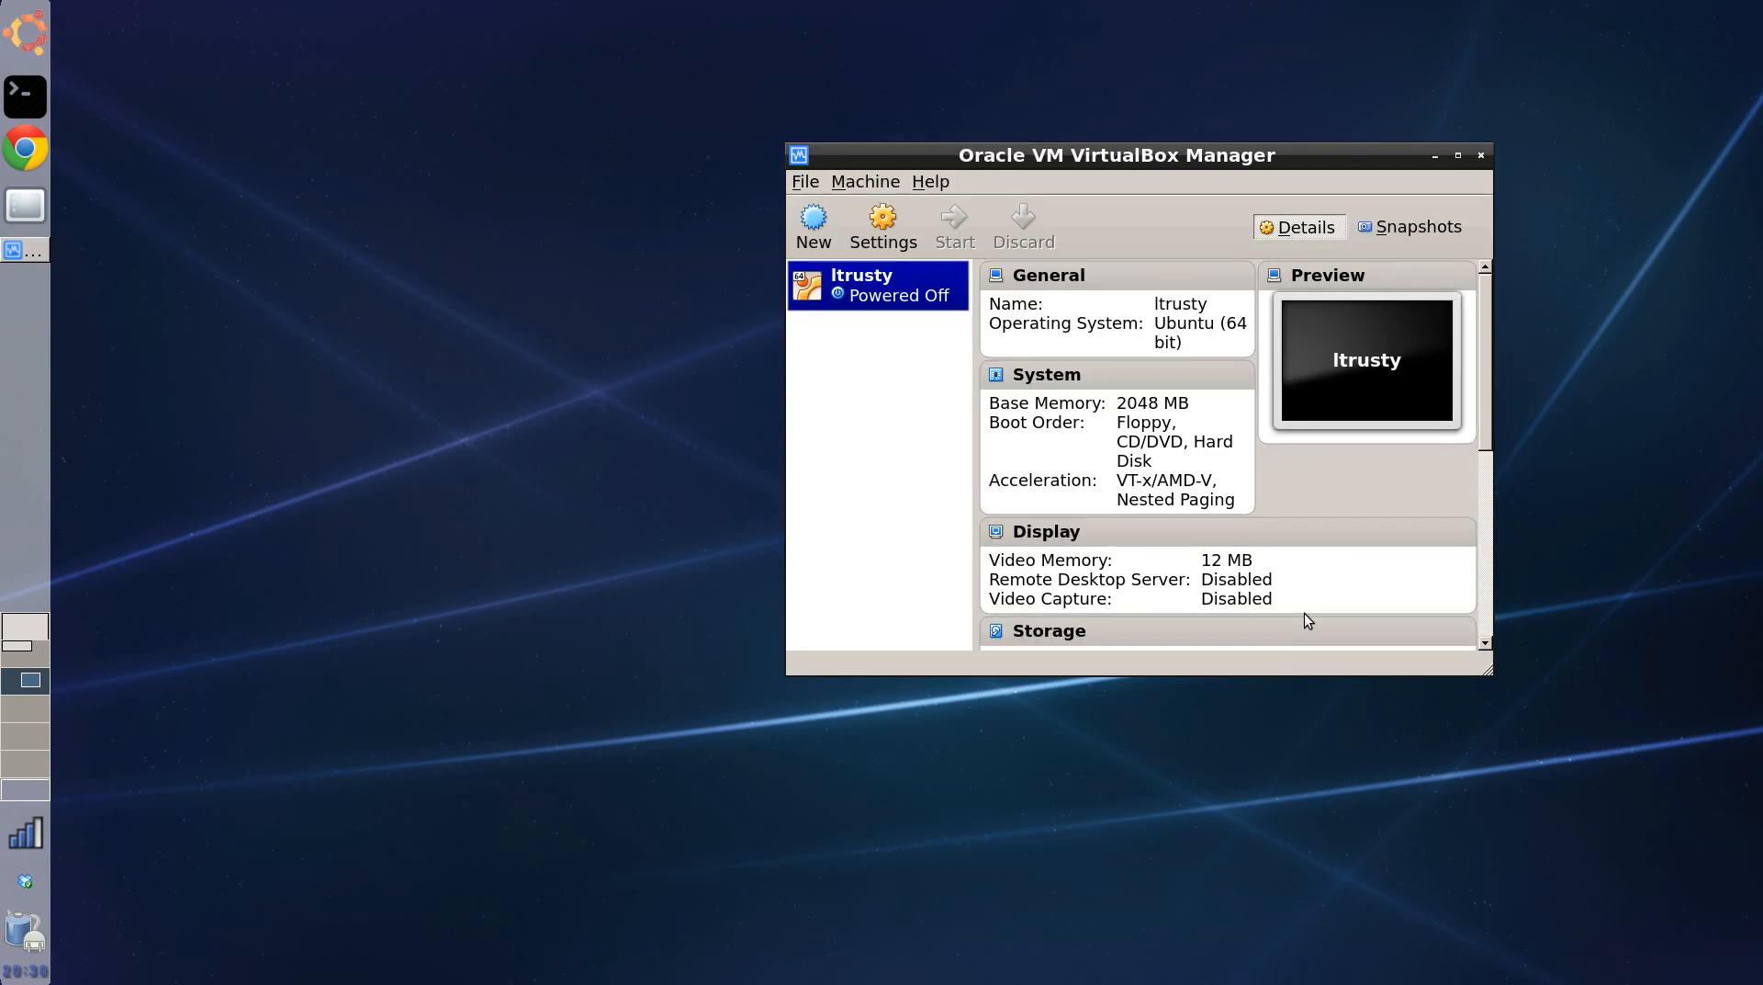
Start the ltrusty virtual machine and move its window clear of the VirtualBox Manager details
{"action": "double_click", "coordinate": [863, 295]}
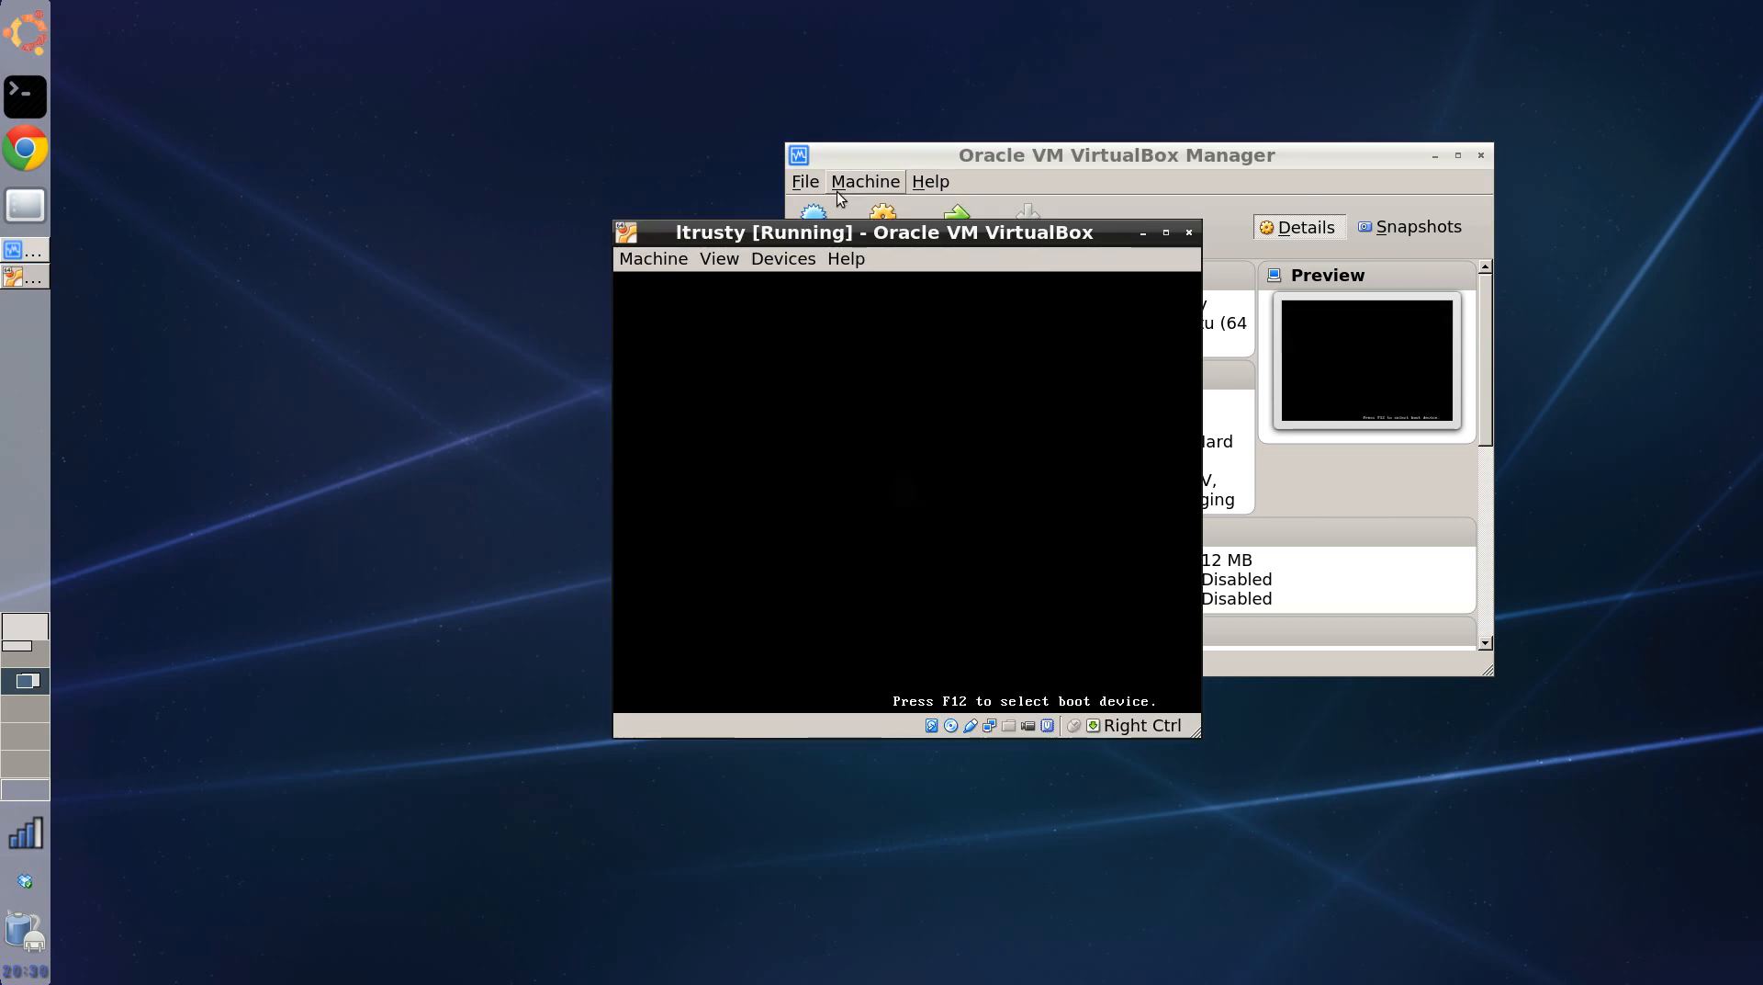
{"action": "left_click_drag", "start_coordinate": [829, 234], "coordinate": [579, 222]}
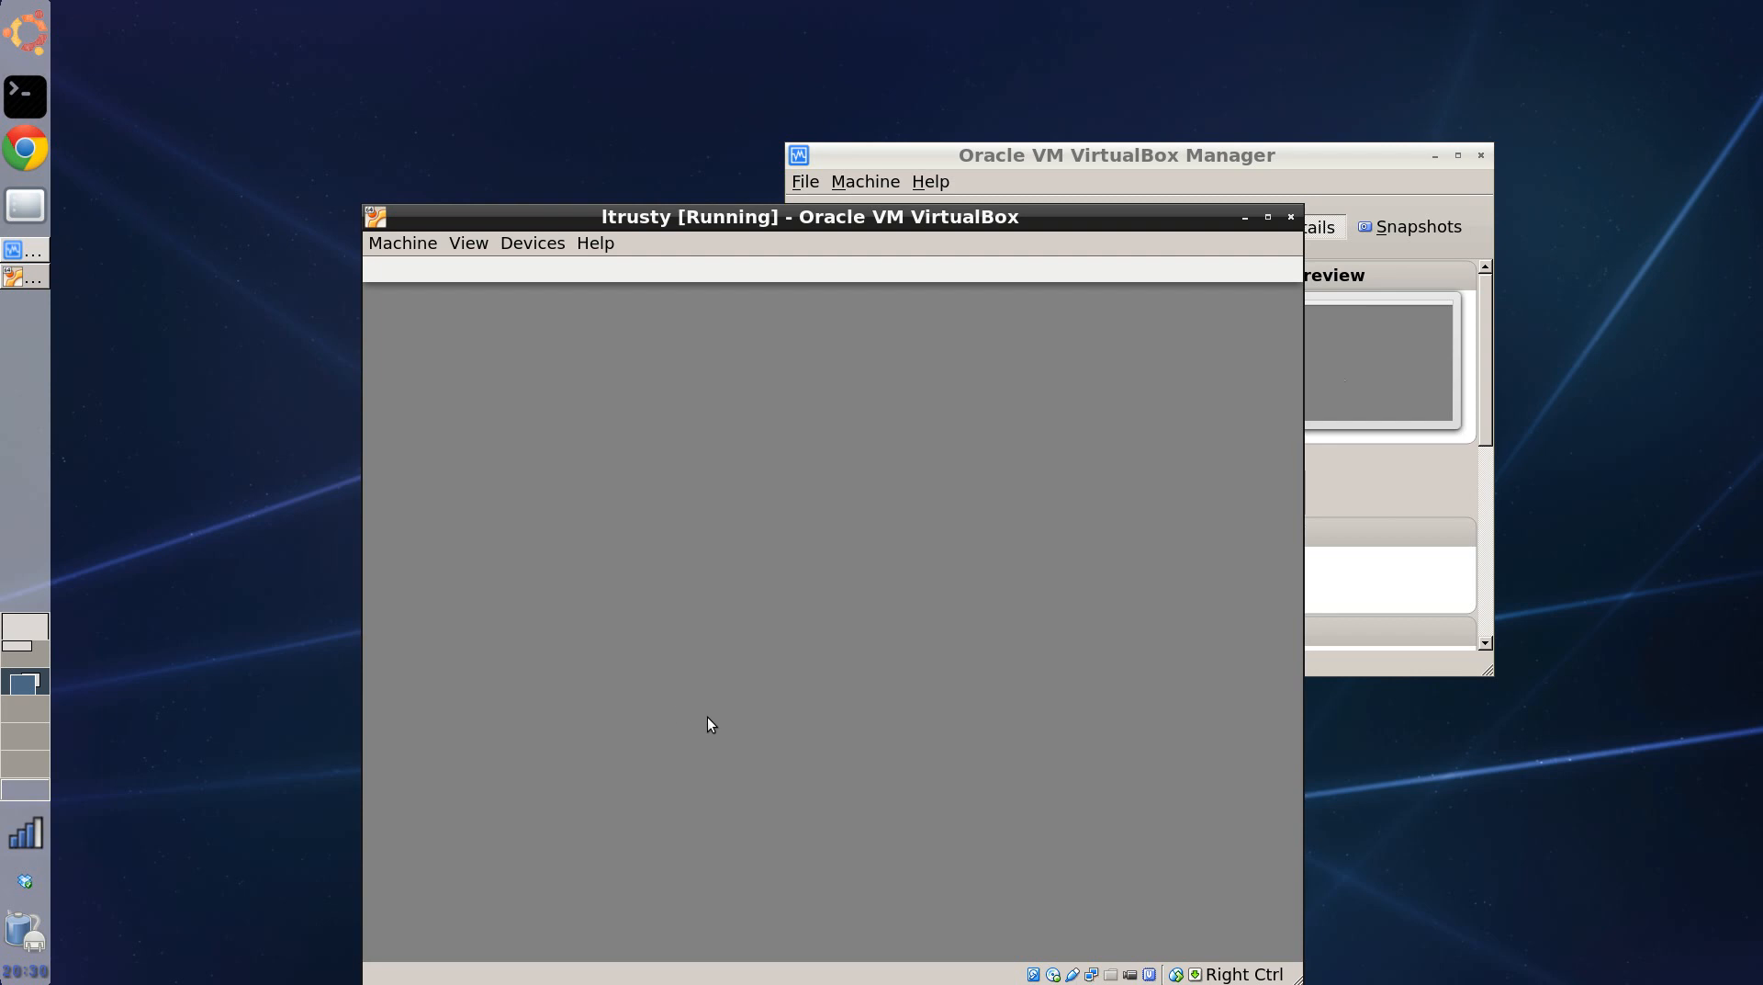
Begin installing Ubuntu in English, downloading updates while installing, with the option to erase the disk and install Ubuntu
{"action": "left_click_drag", "start_coordinate": [723, 217], "coordinate": [654, 110]}
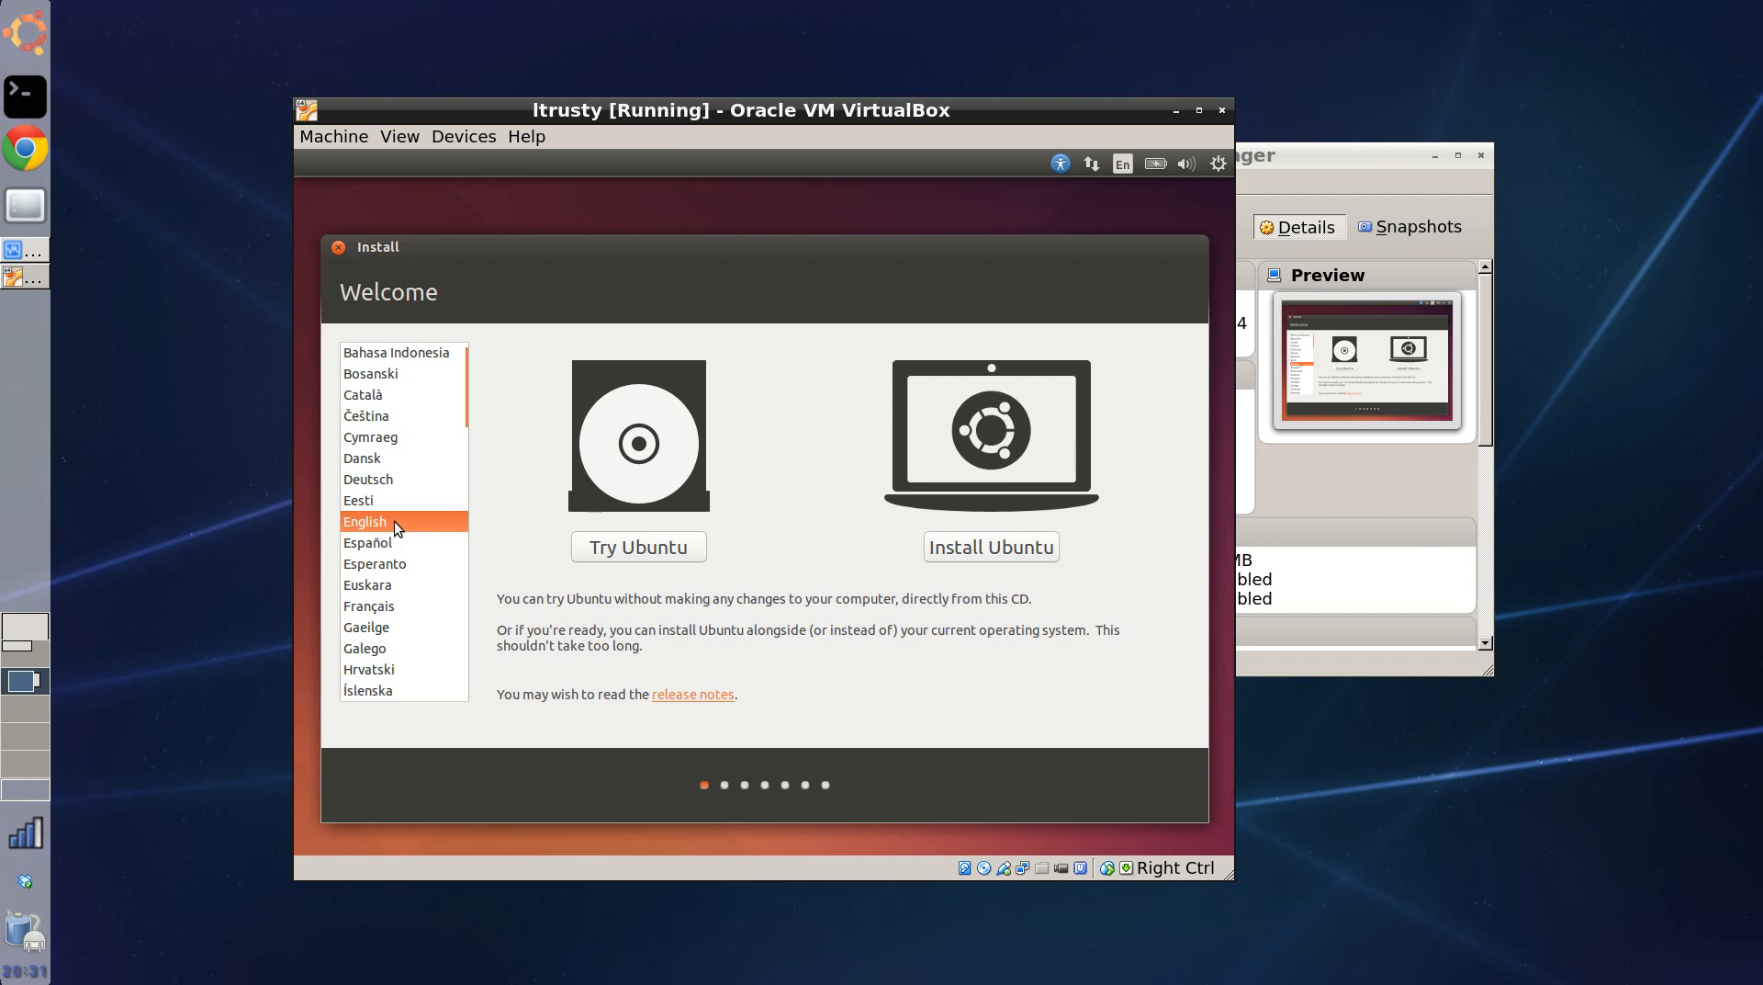
{"action": "left_click", "coordinate": [977, 549]}
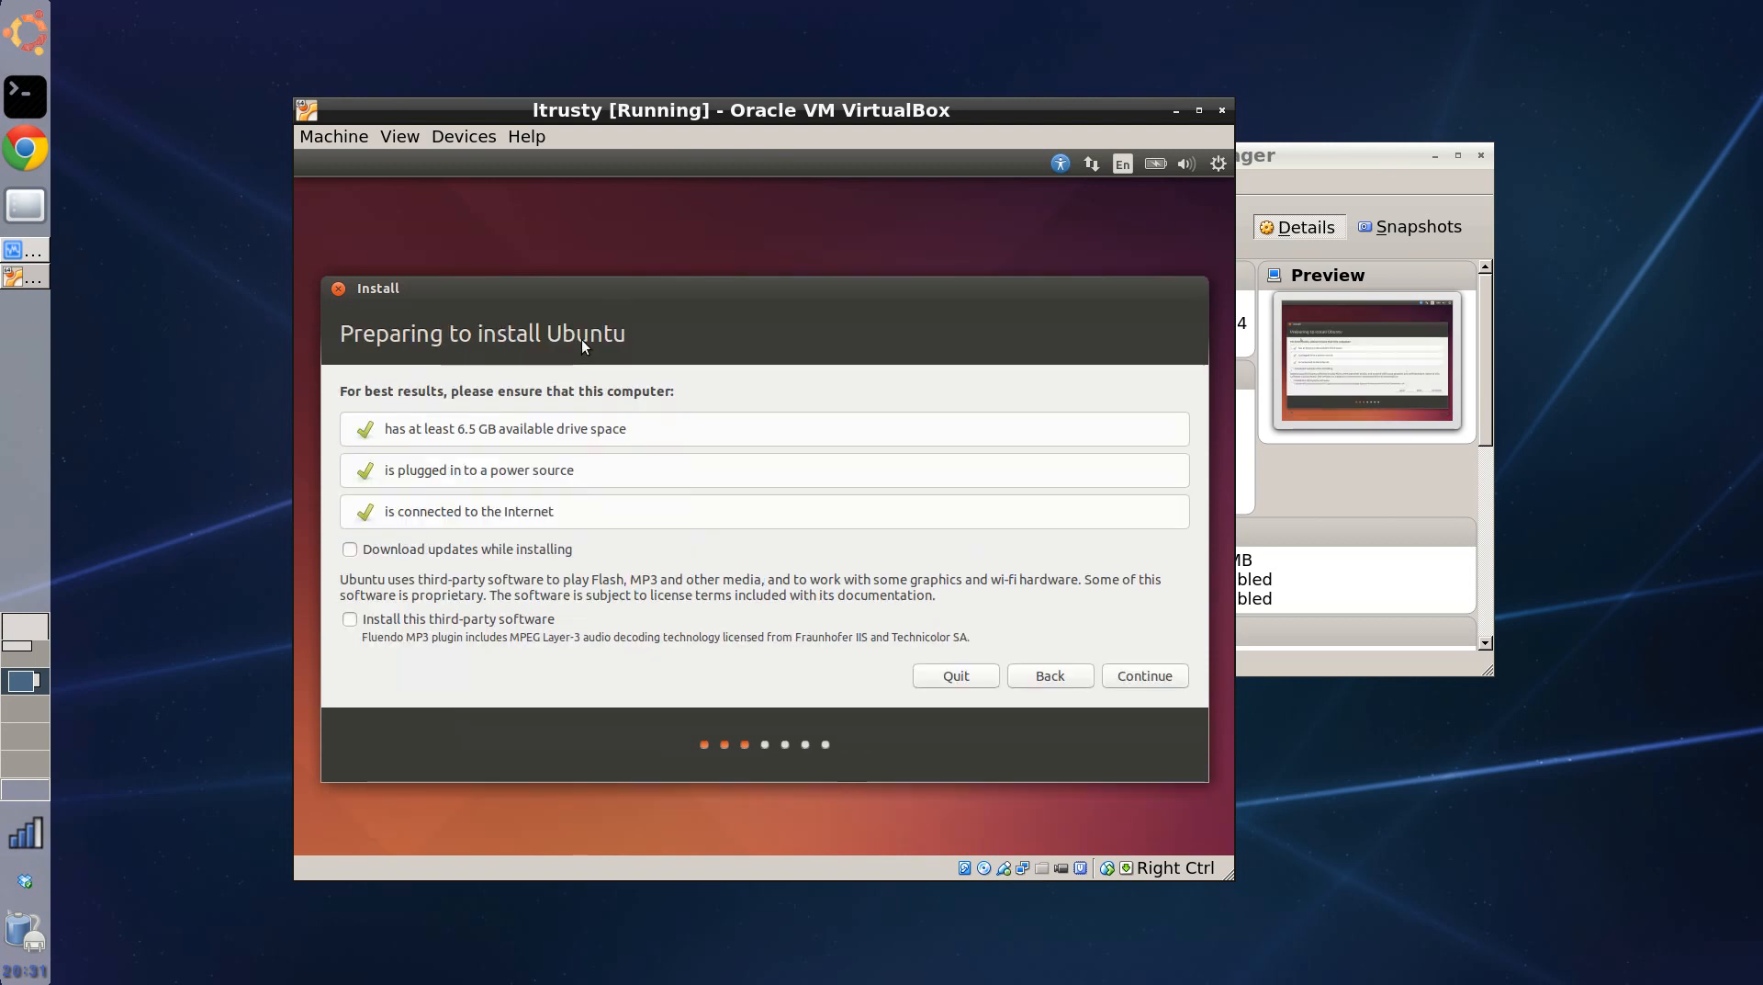
{"action": "left_click", "coordinate": [398, 552]}
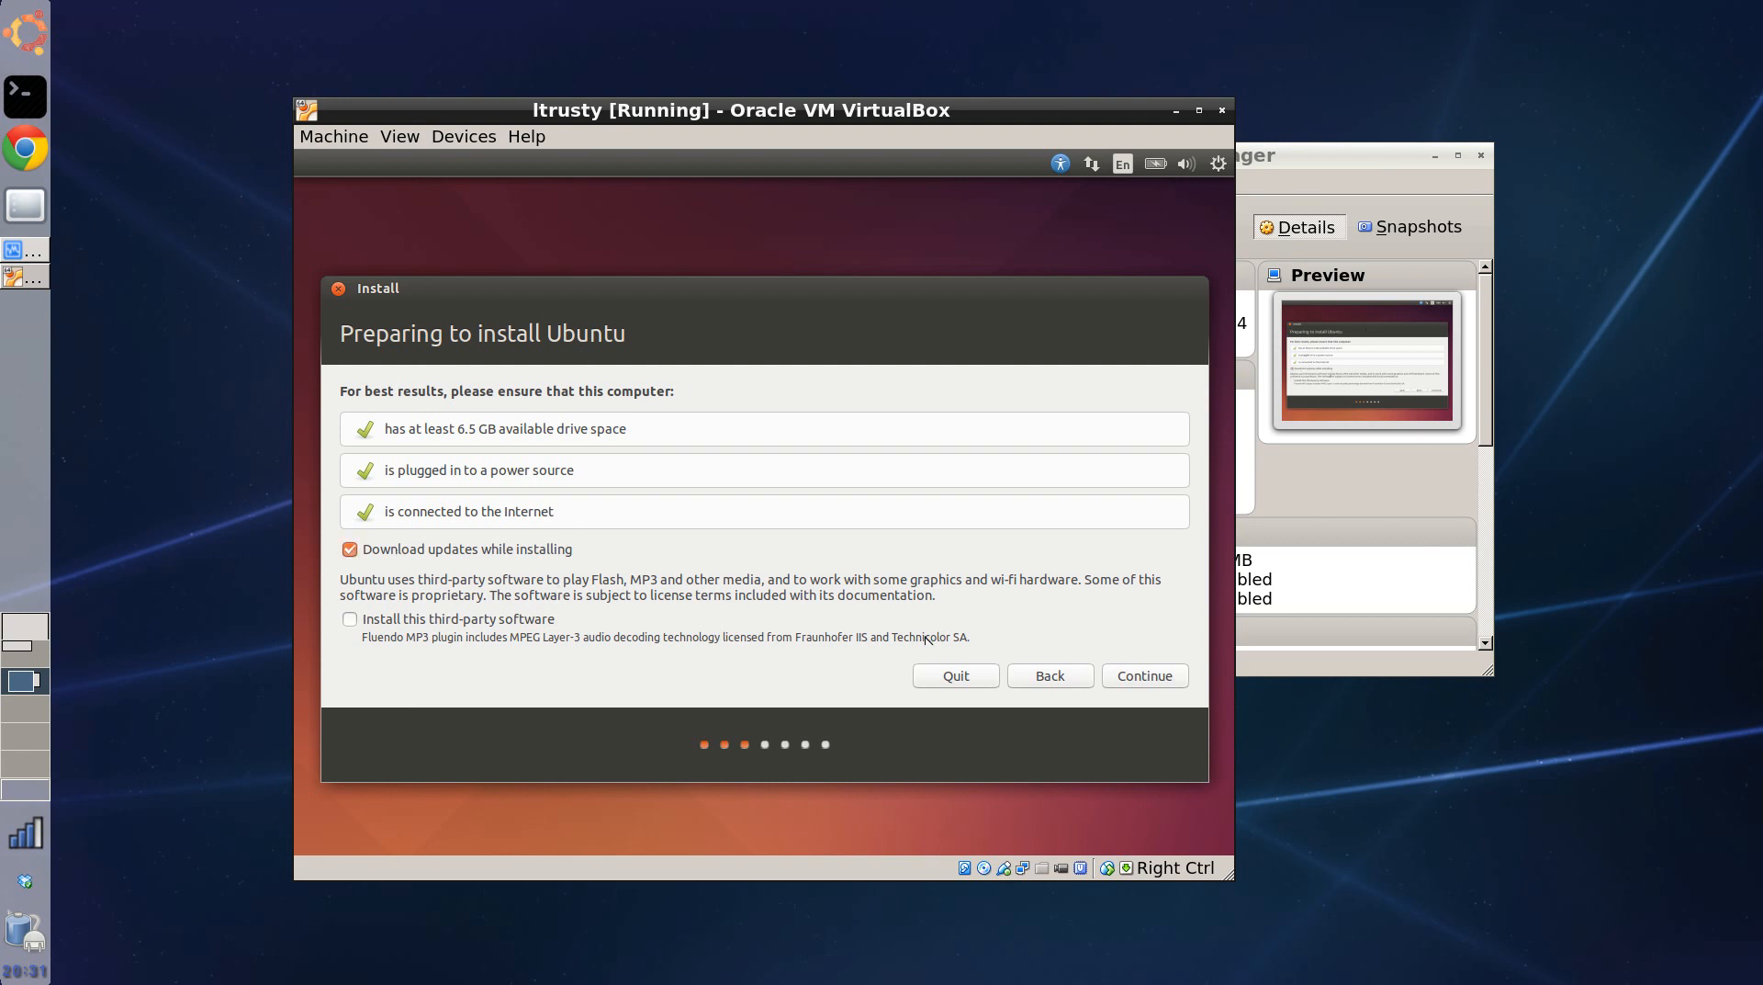
{"action": "left_click", "coordinate": [1166, 678]}
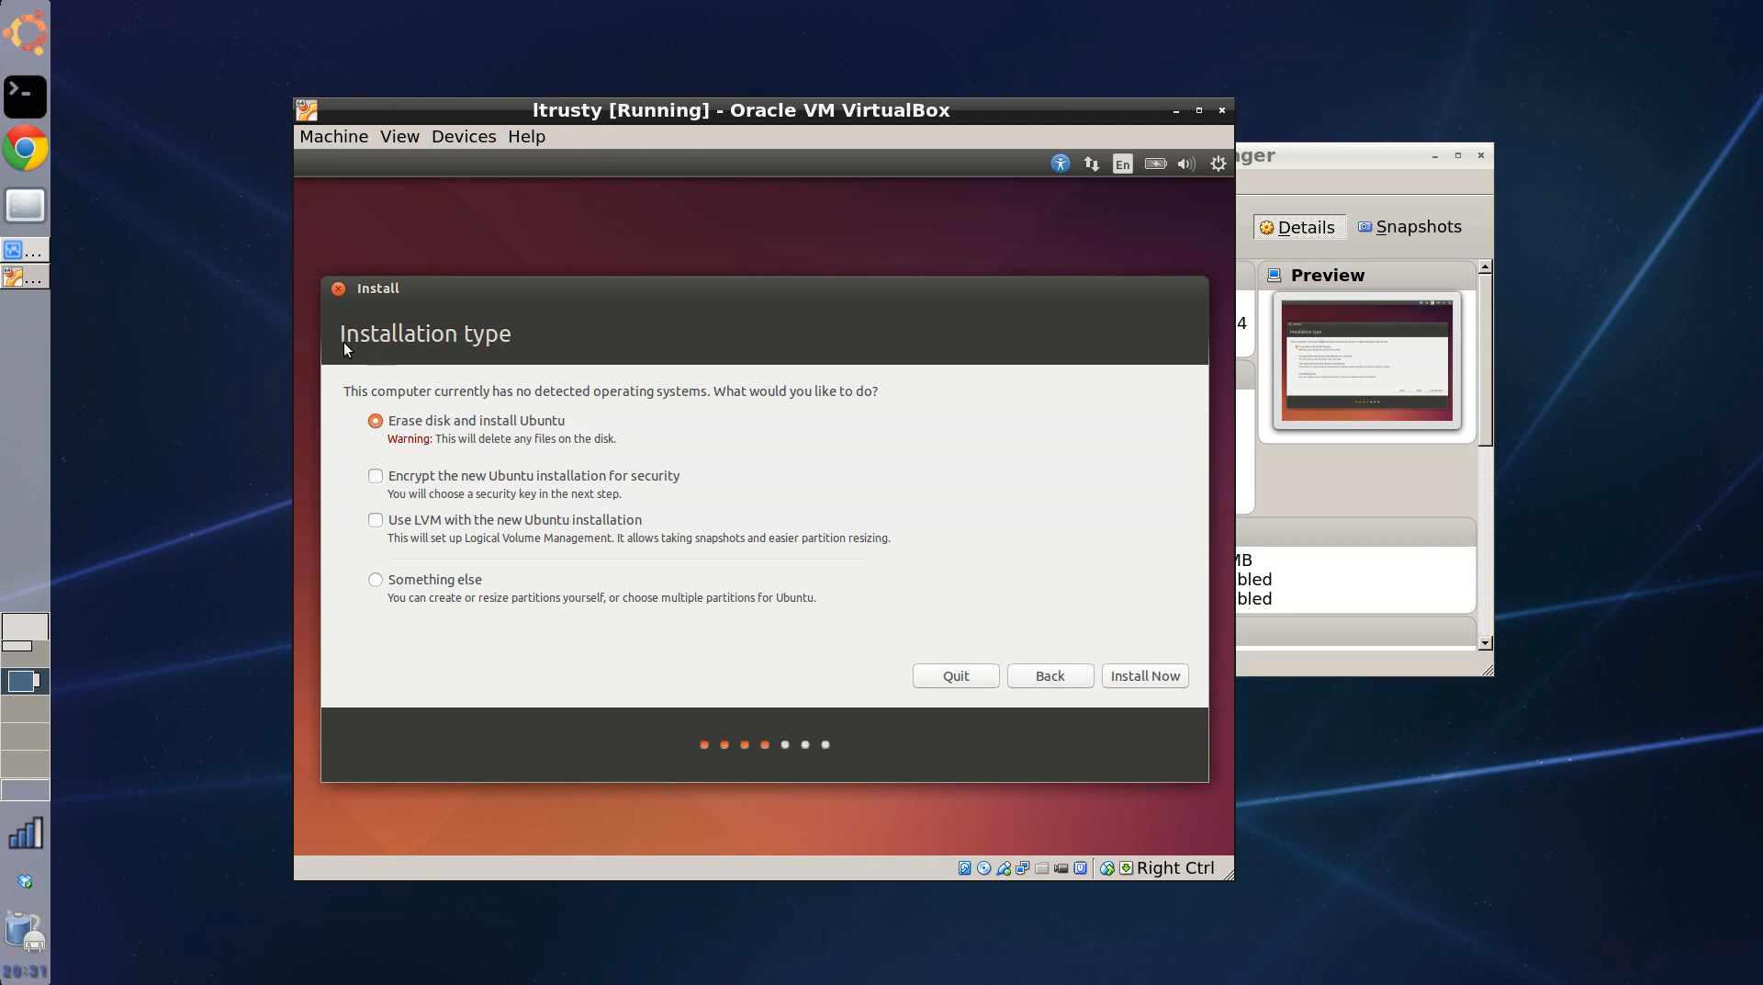
{"action": "left_click", "coordinate": [1124, 676]}
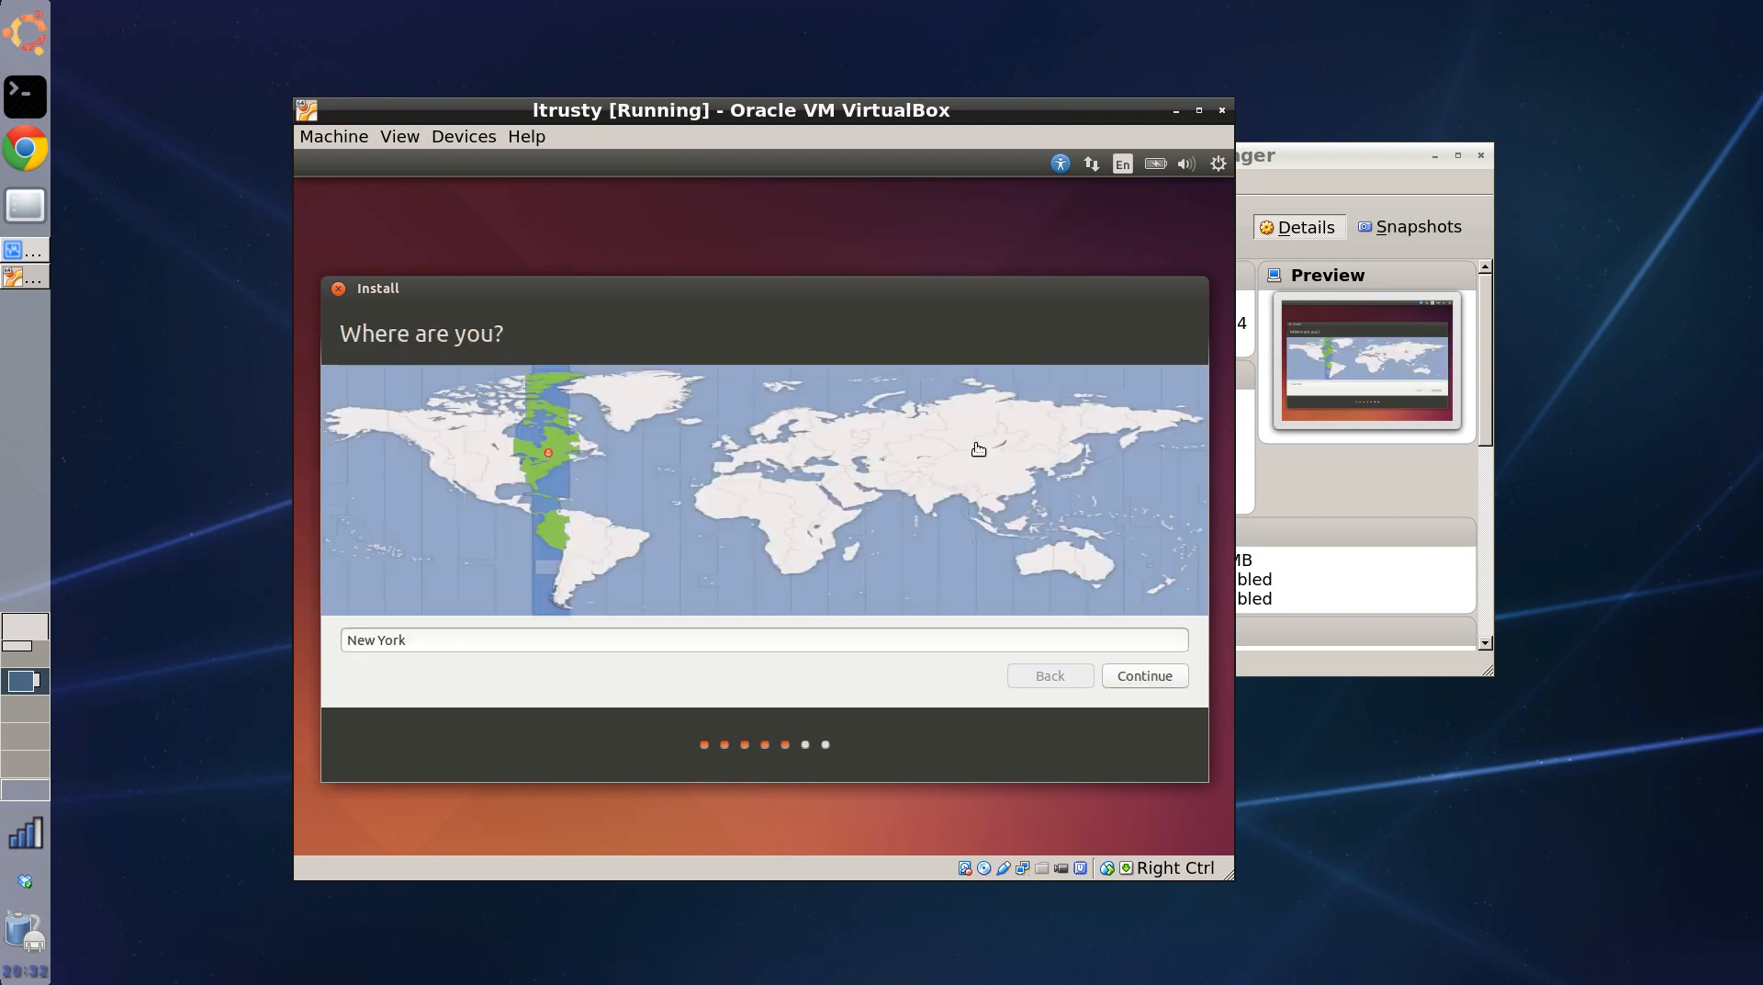
Pick a time zone location in eastern North America on the map and accept the English (US) keyboard layout
{"action": "left_click", "coordinate": [549, 450]}
{"action": "left_click", "coordinate": [548, 474]}
{"action": "left_click", "coordinate": [1118, 675]}
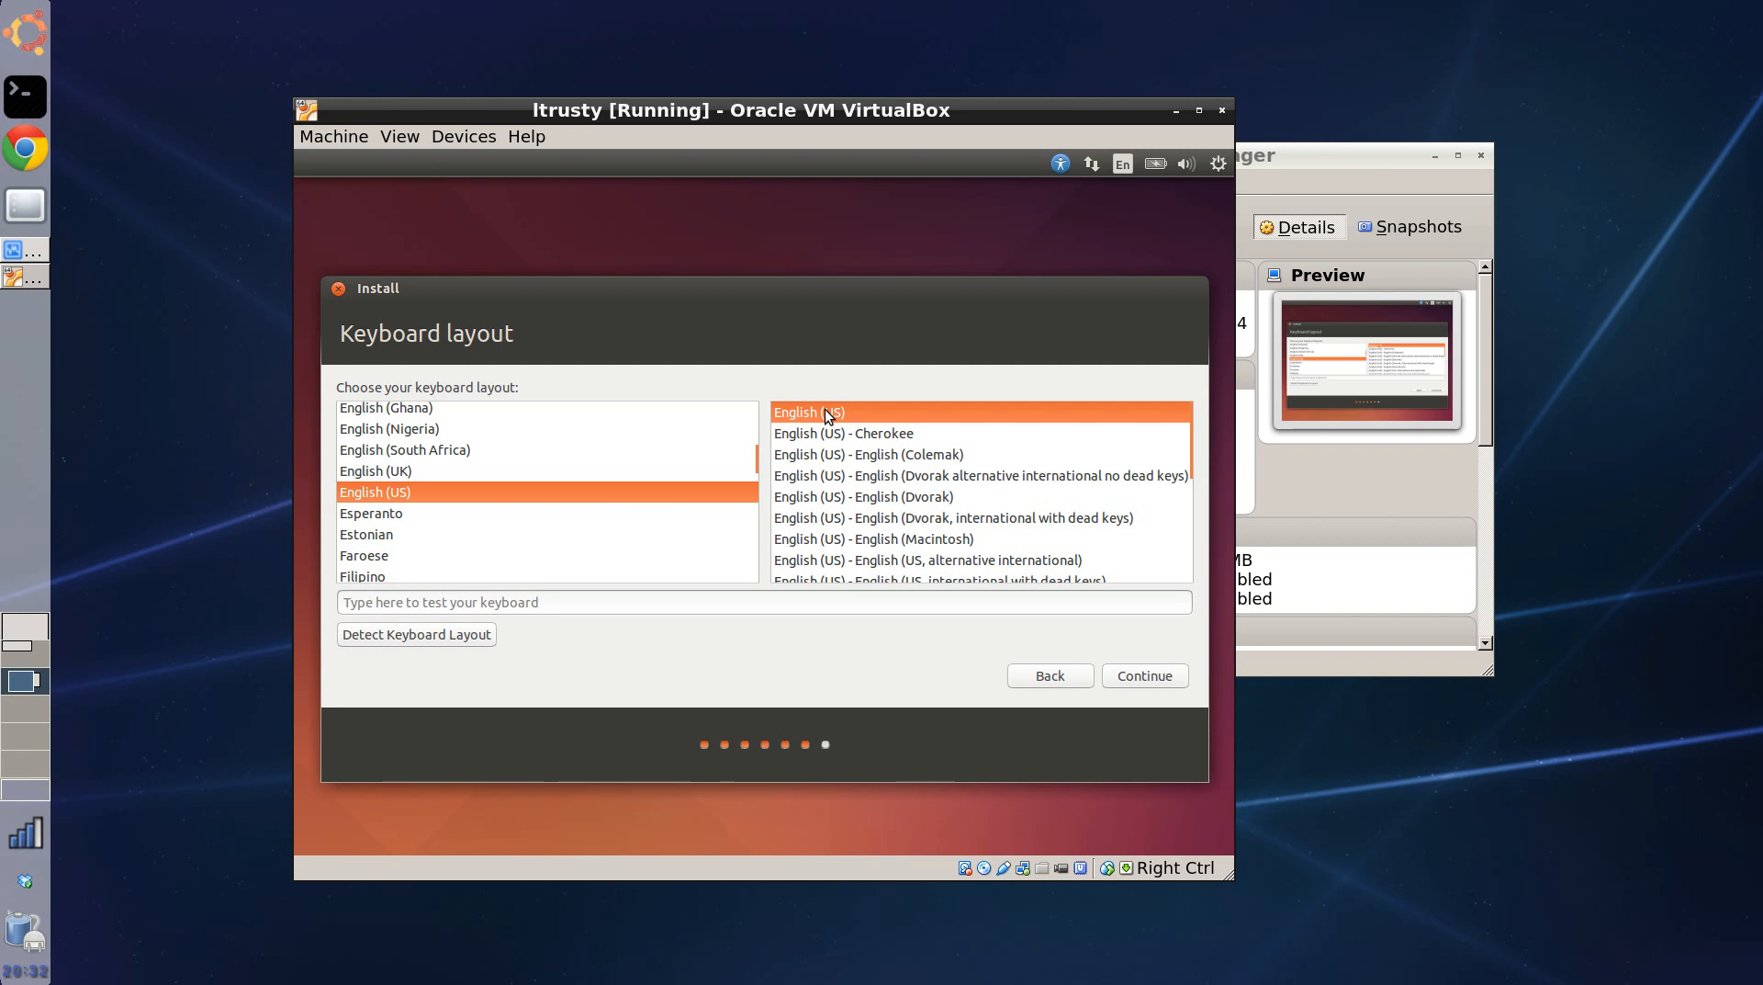
{"action": "left_click", "coordinate": [1129, 681]}
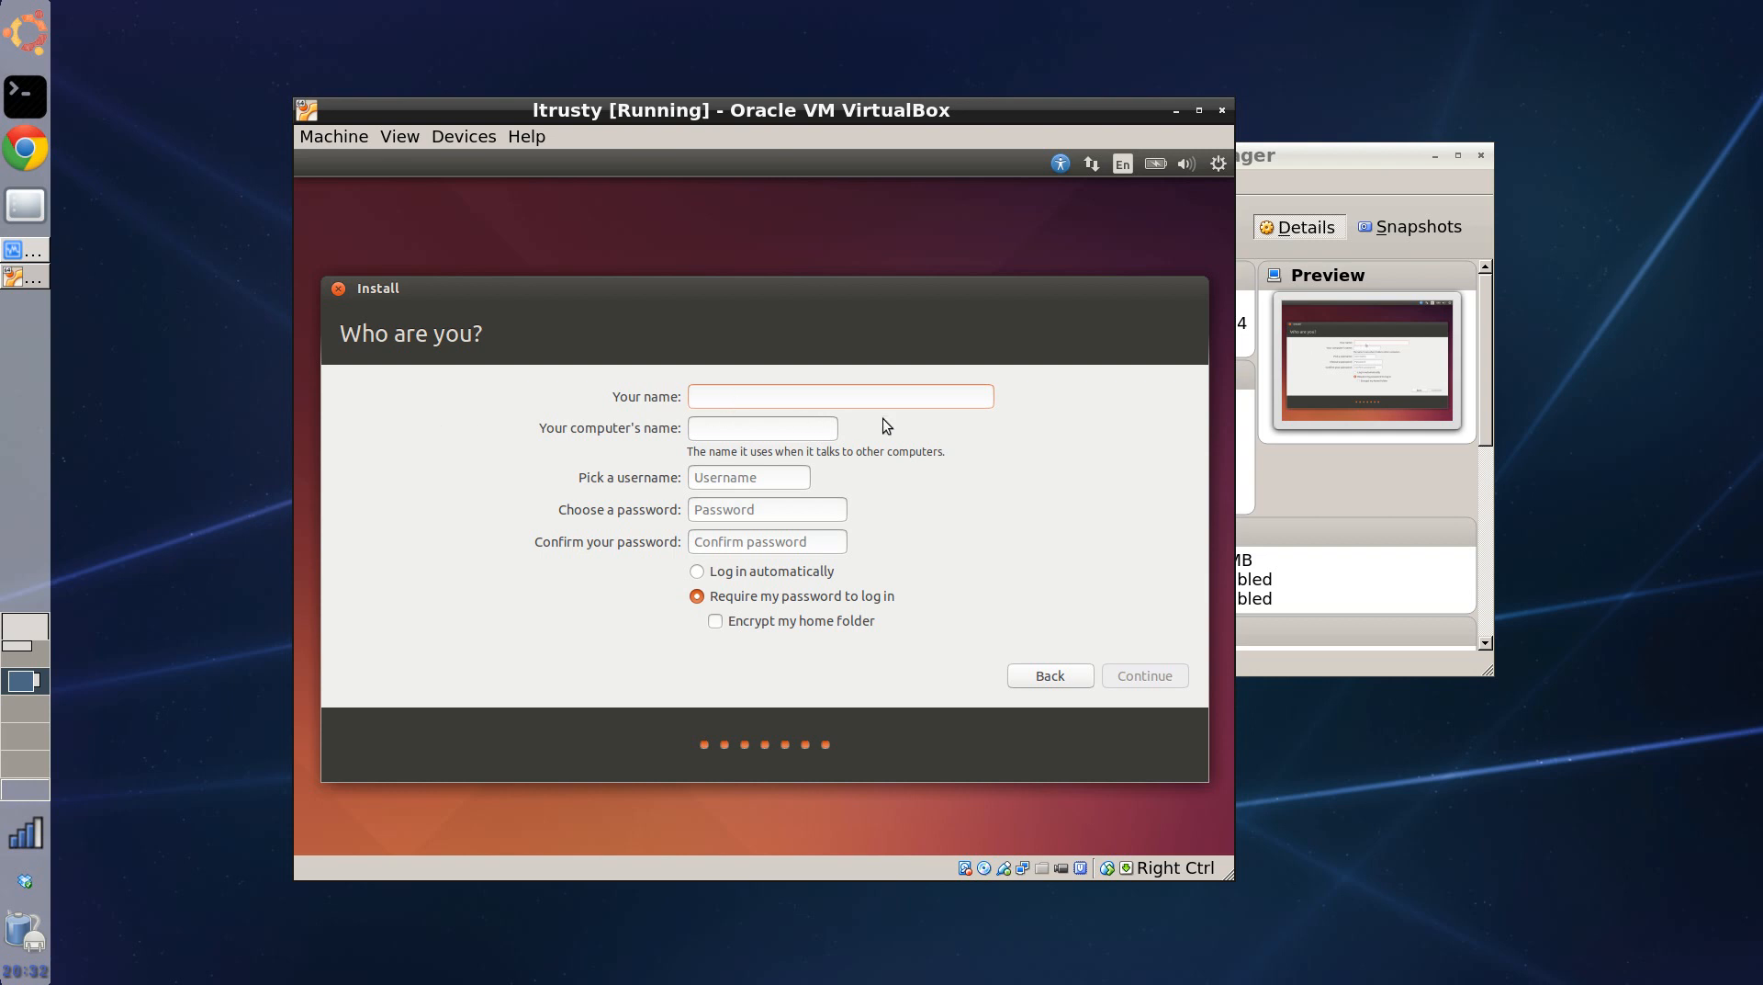
Set the installer's name and username to loud and the computer's name to loudvm
{"action": "type", "text": "loud"}
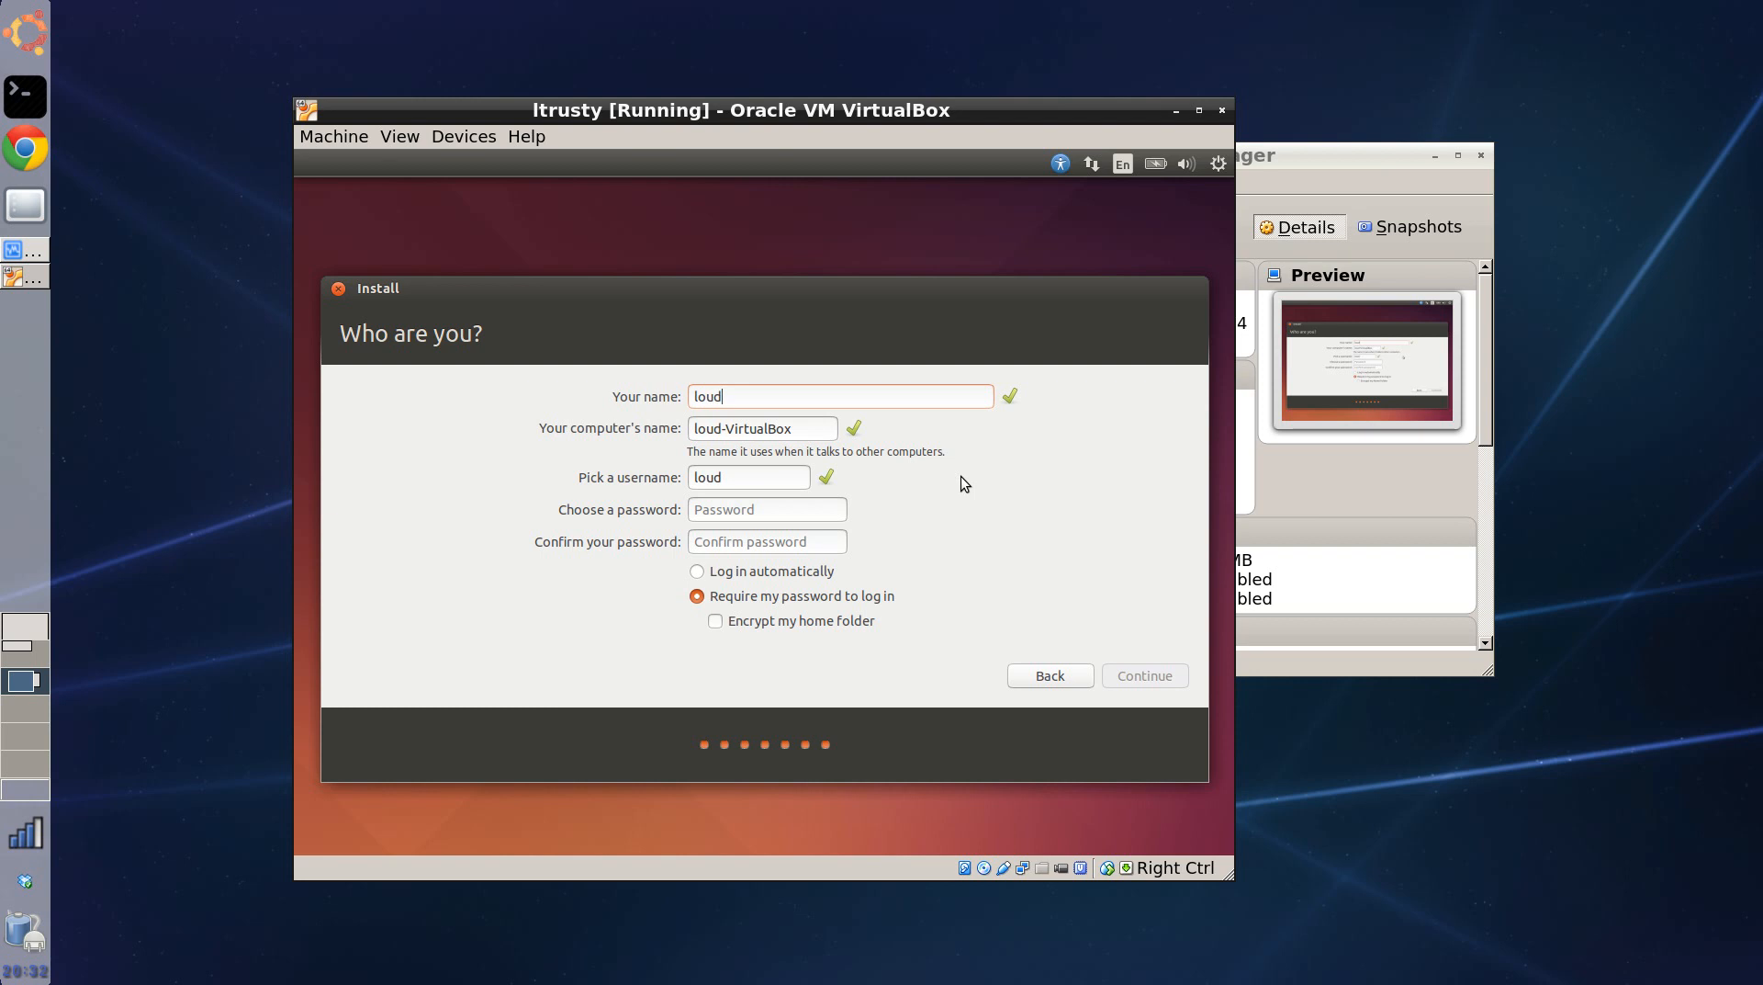
{"action": "key", "text": "Tab"}
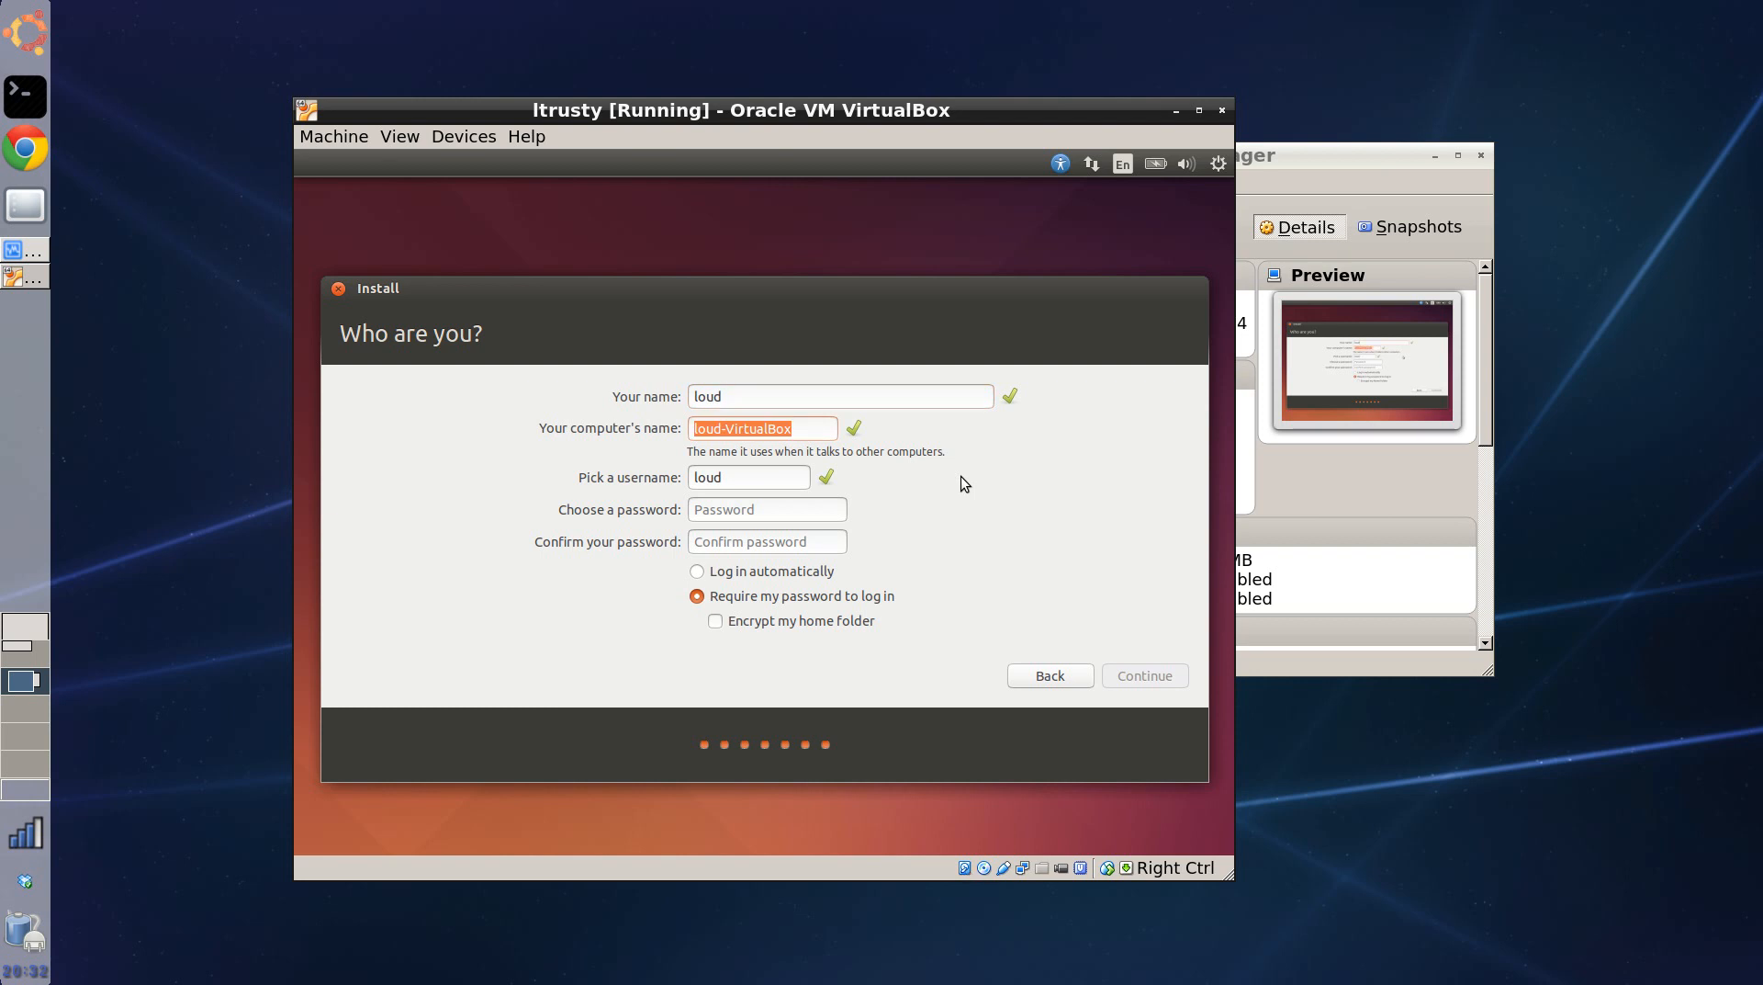
{"action": "type", "text": "loudp"}
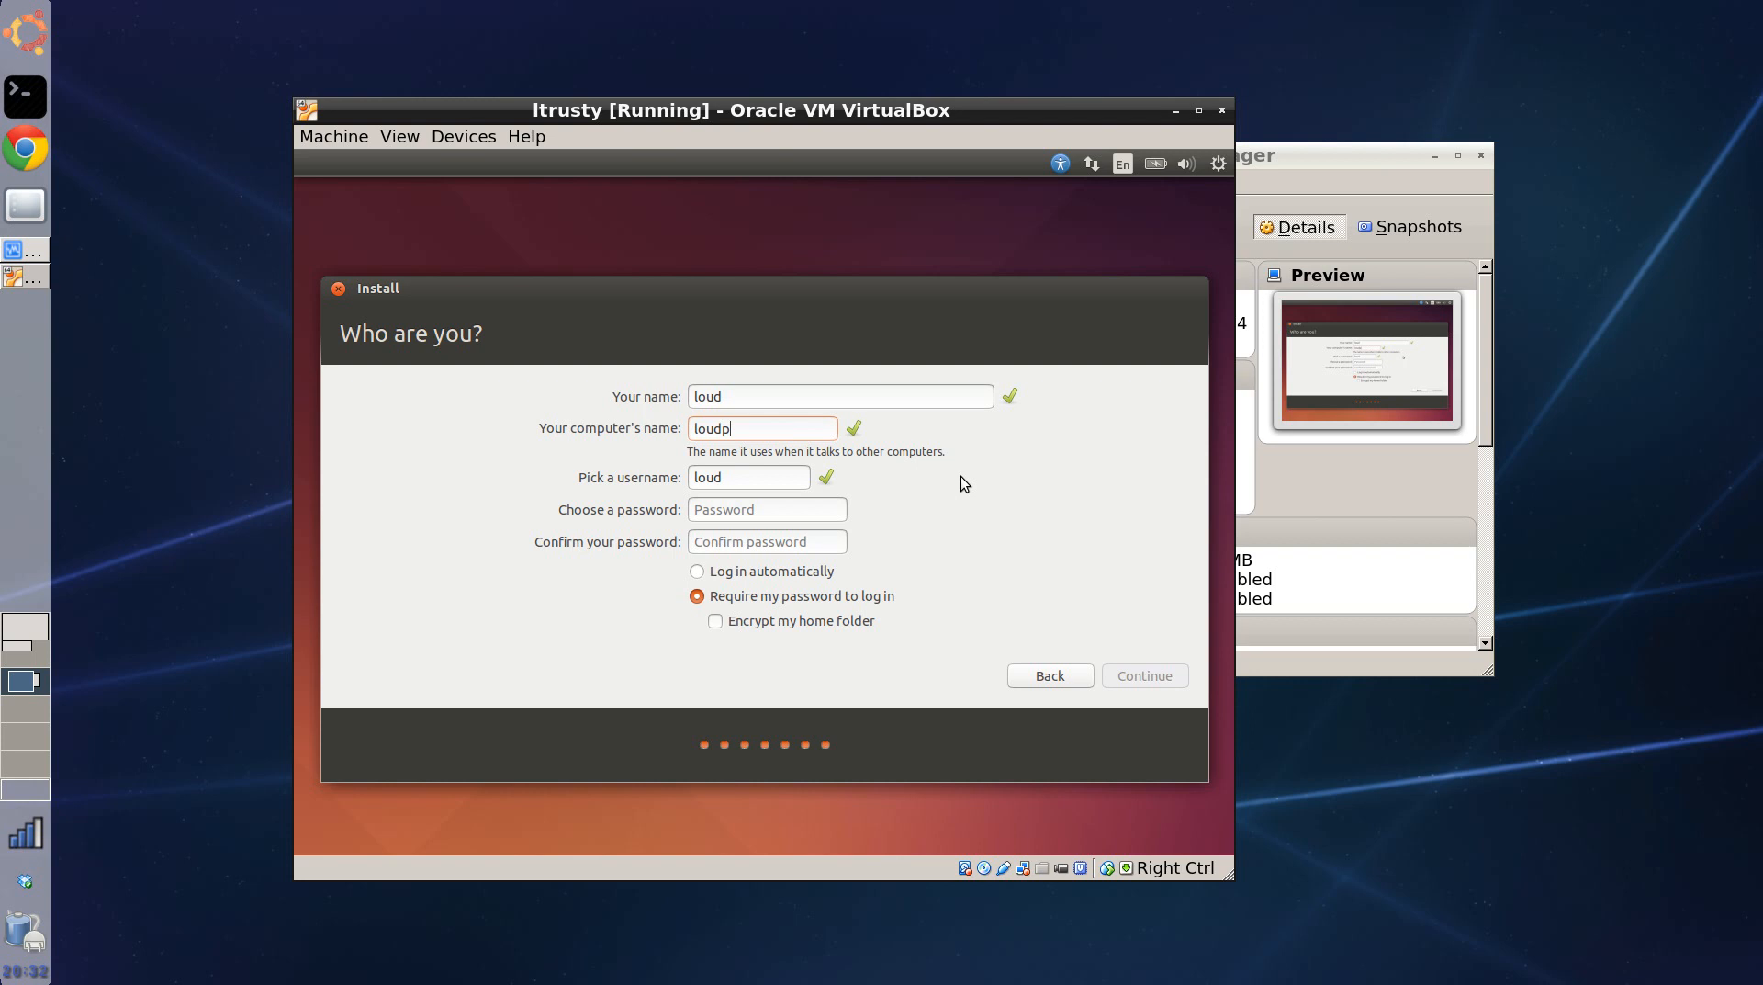
{"action": "key", "text": "BackSpace"}
{"action": "type", "text": "vm"}
{"action": "key", "text": "Tab"}
{"action": "type", "text": "loud"}
Enter and confirm the account password, keep the password required for login, and continue the installation
{"action": "key", "text": "Tab"}
{"action": "type", "text": "***********"}
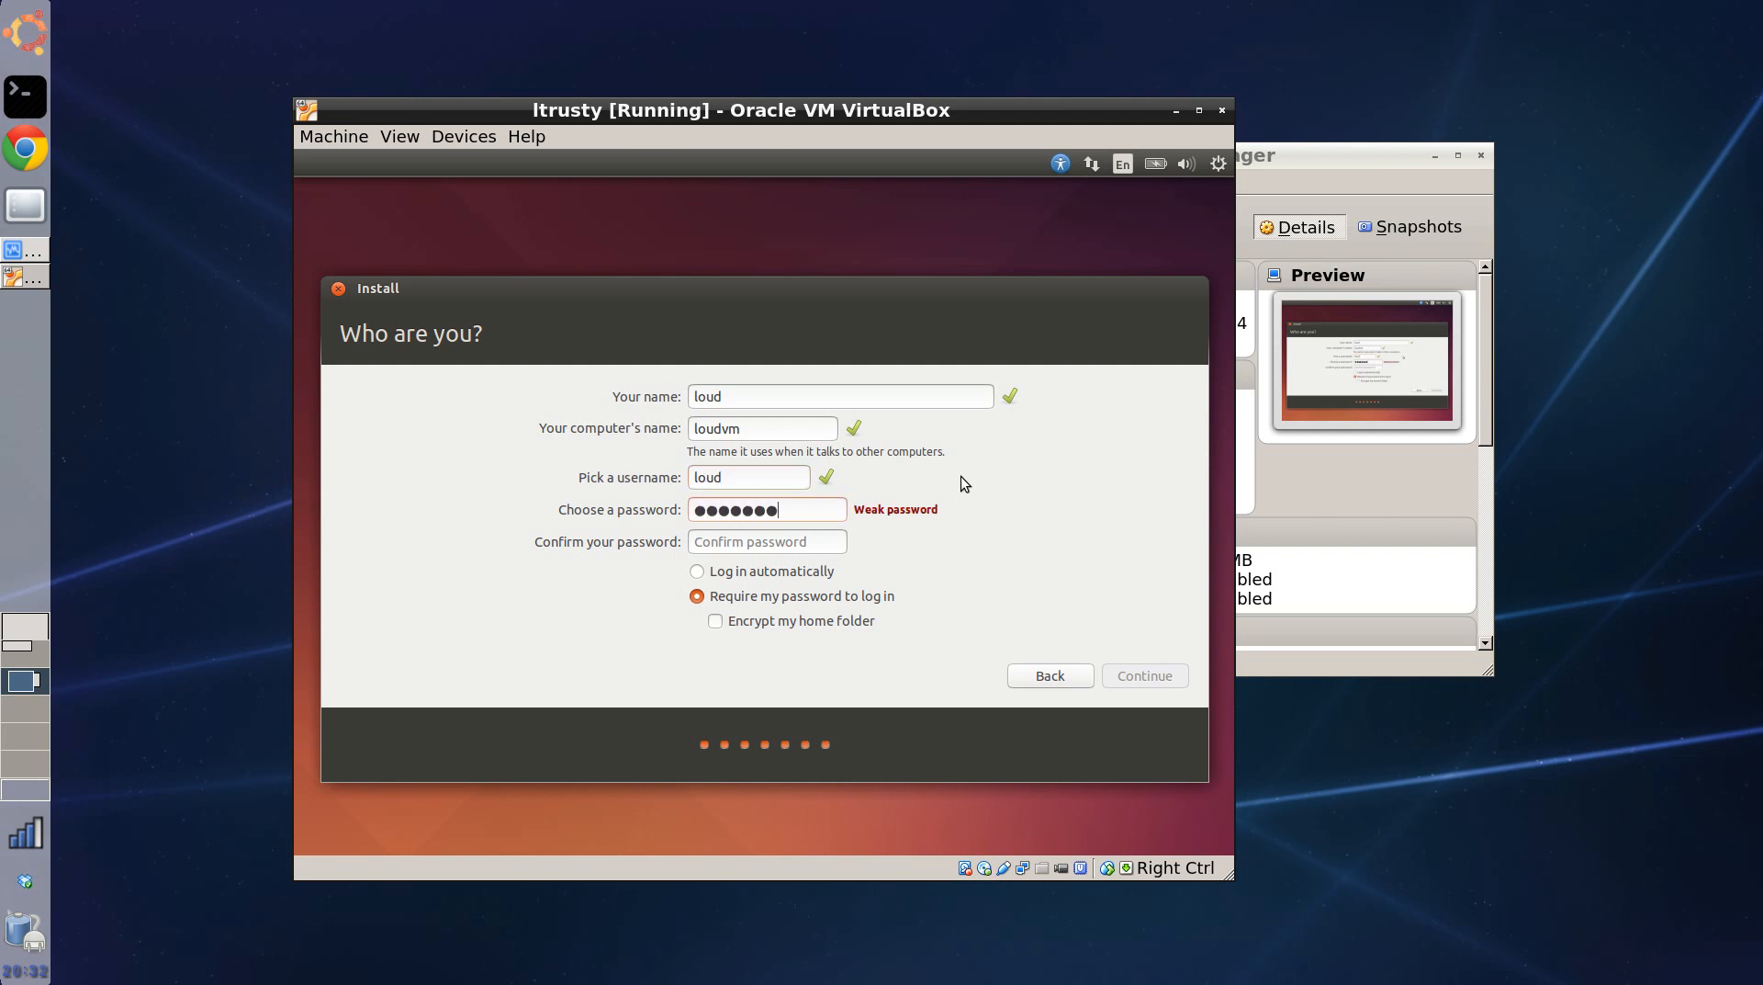
{"action": "key", "text": "Tab"}
{"action": "type", "text": "*******"}
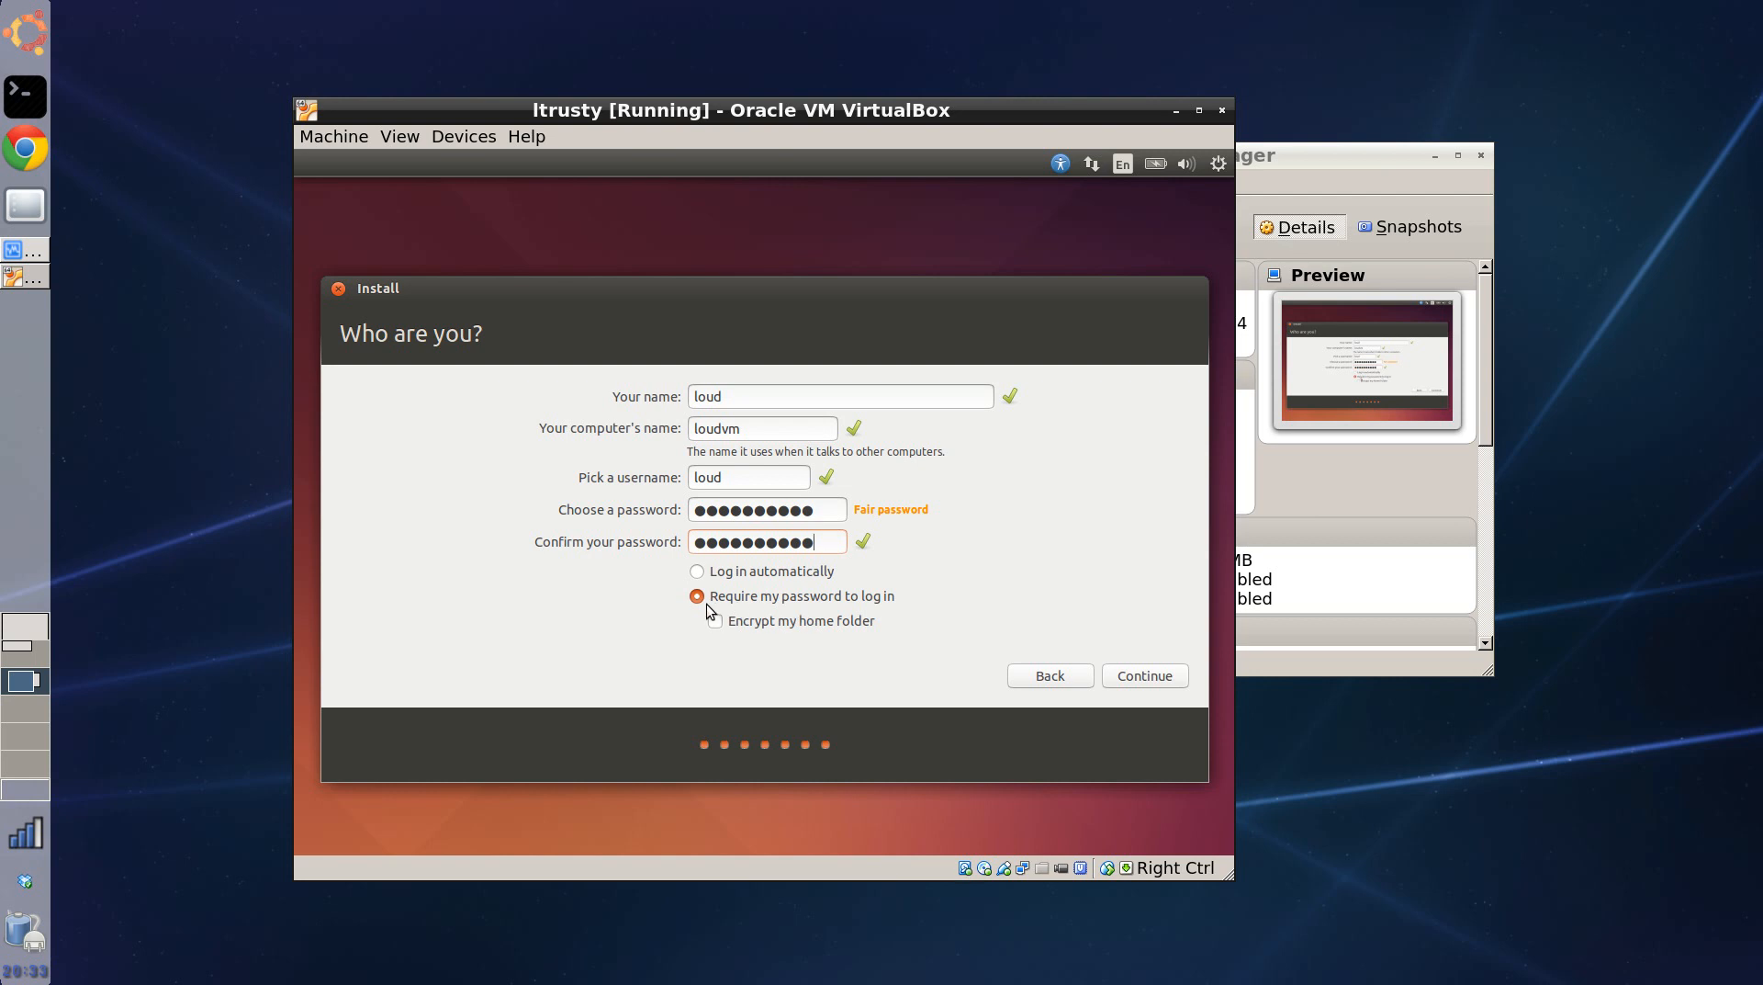
{"action": "left_click", "coordinate": [1132, 676]}
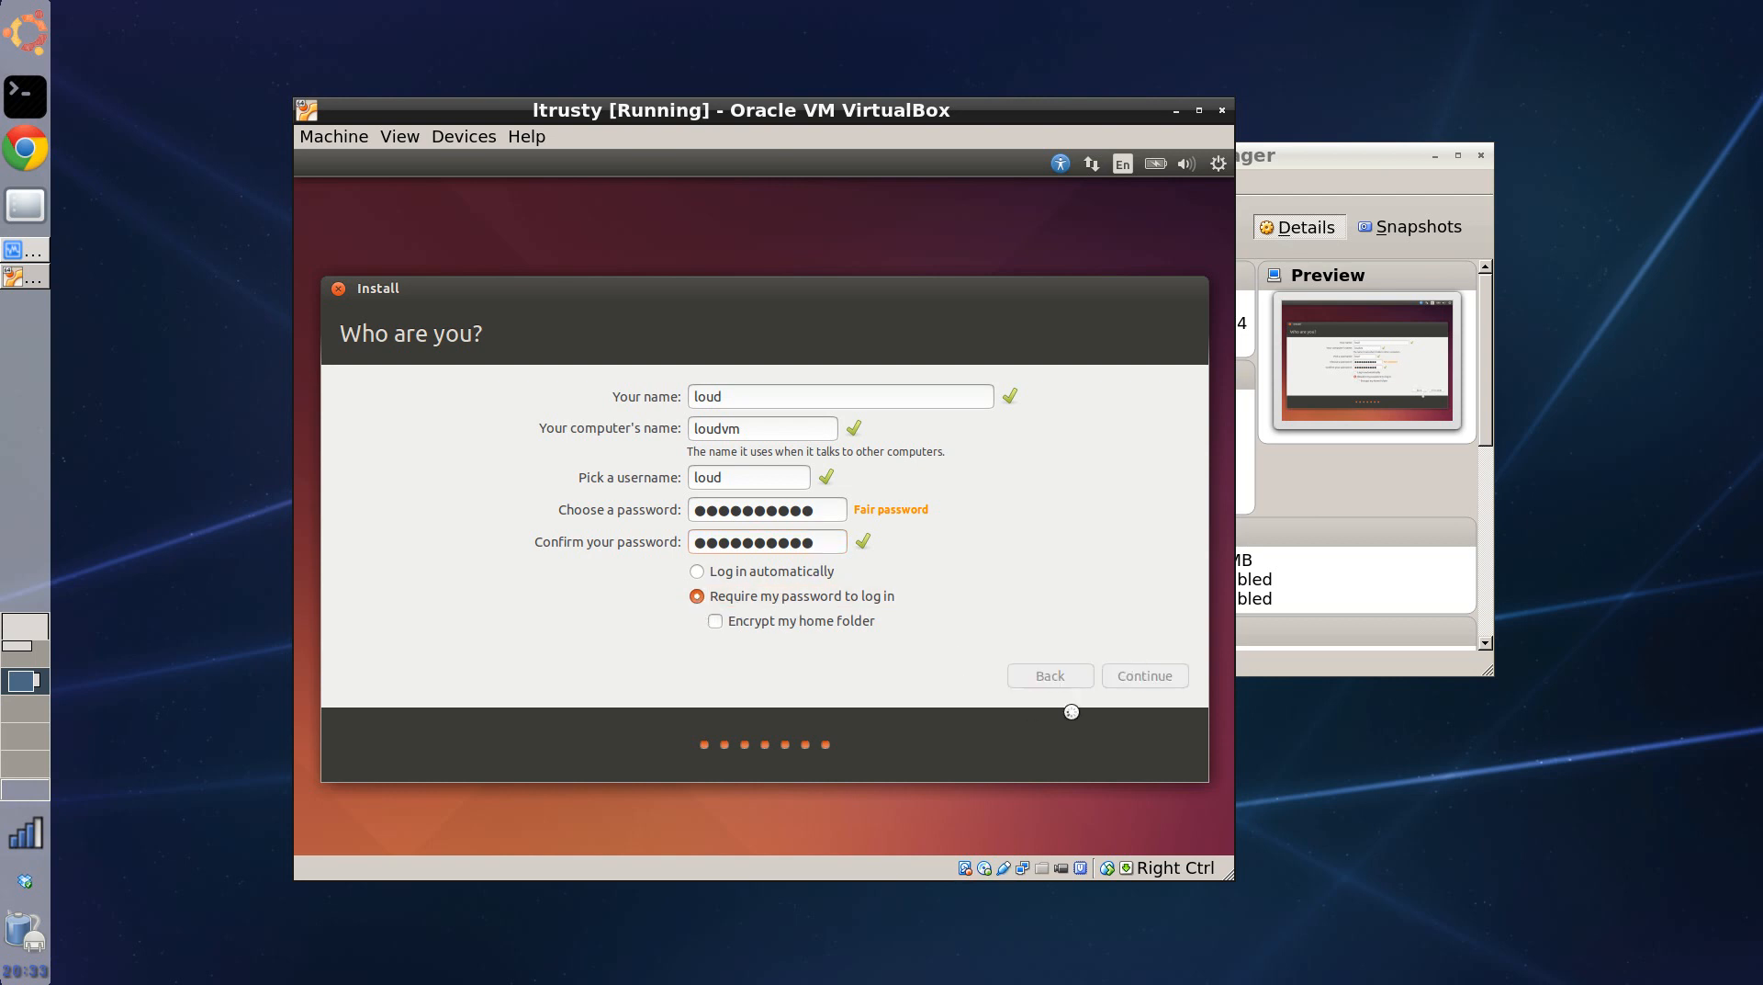